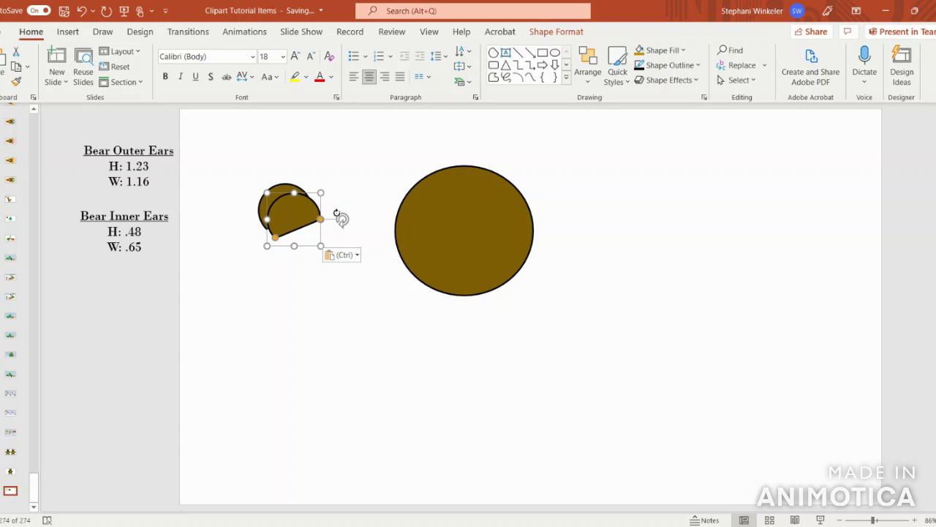
Move the pasted ear copy to the right of the bear's head and flip it horizontally.
left_click_drag(294, 219, 597, 224)
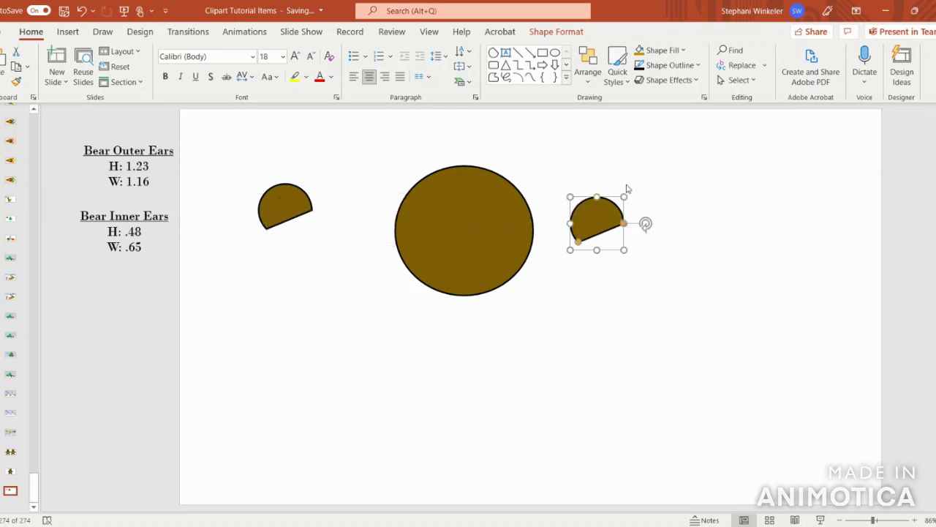
left_click(556, 31)
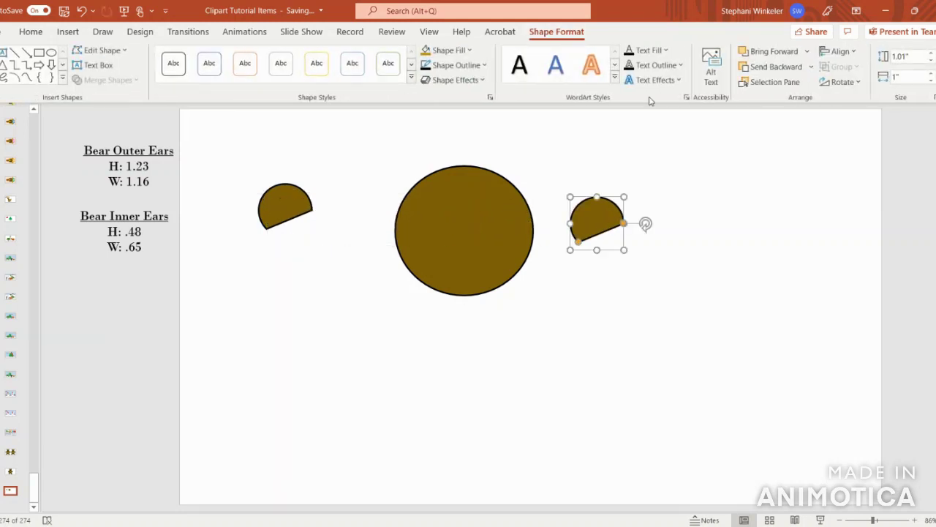
left_click(842, 81)
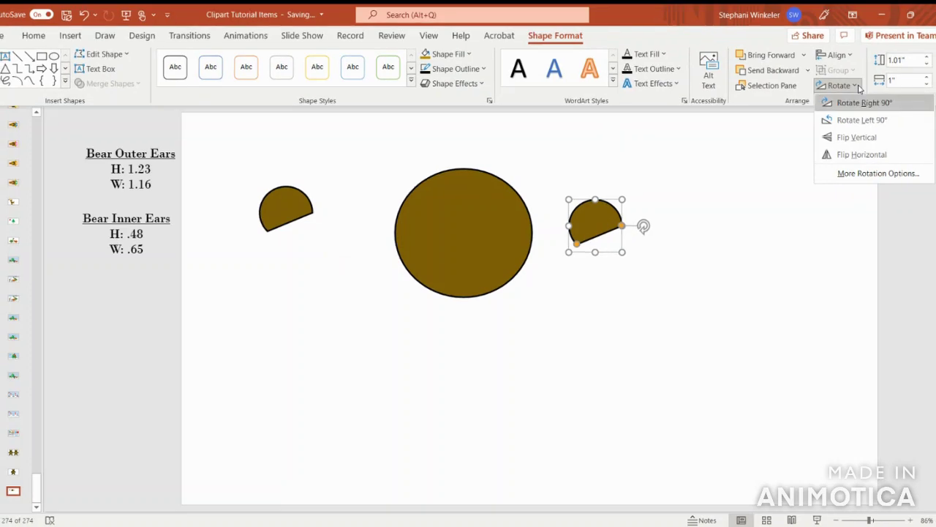
left_click(864, 155)
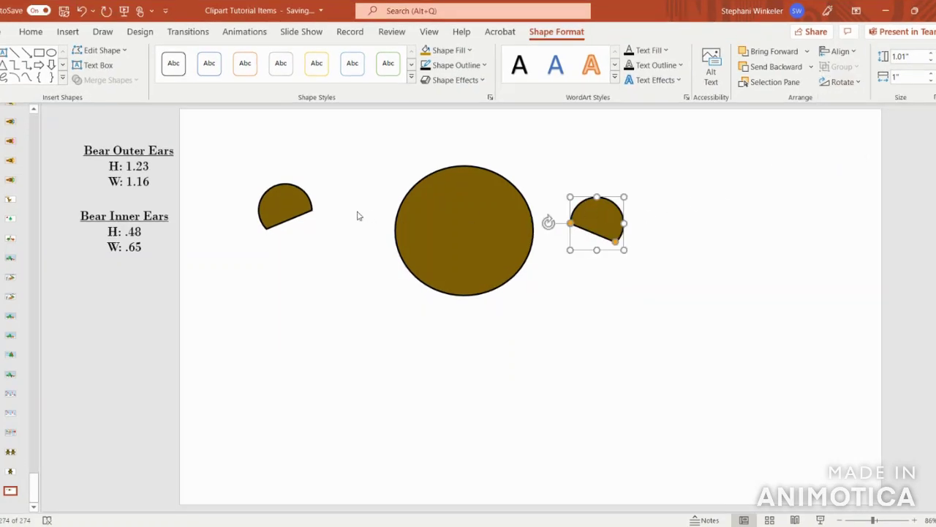
Place the left outer ear on the head's upper left, send it behind the head and rotate it to follow the head's curve.
left_click(276, 206)
left_click_drag(275, 207, 411, 172)
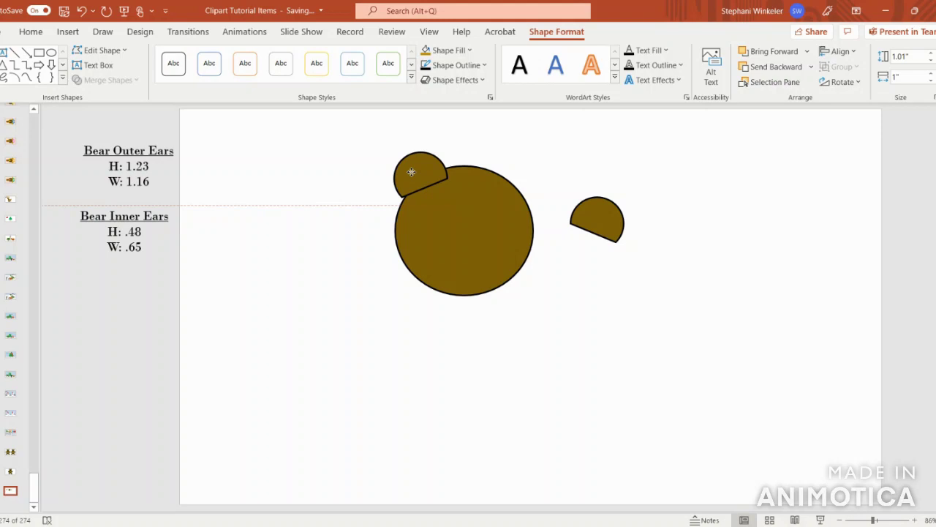
left_click_drag(411, 172, 411, 172)
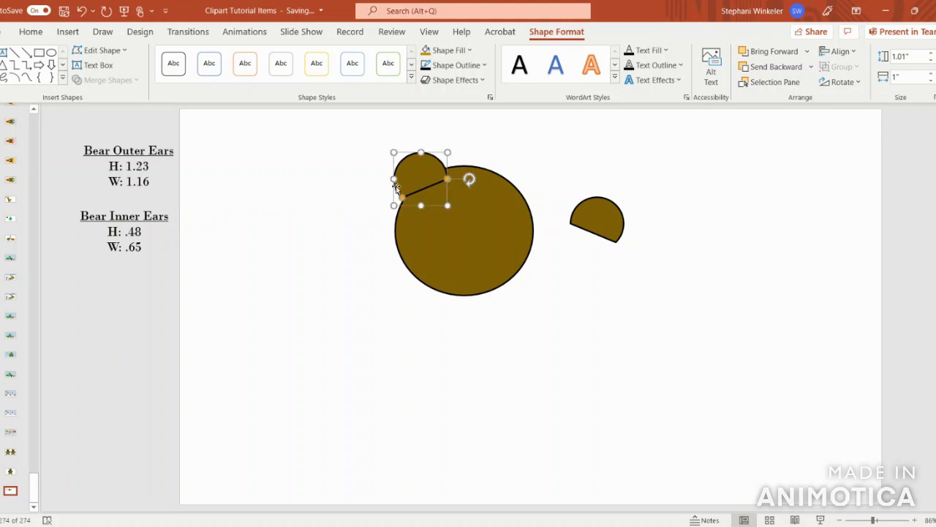
left_click(776, 72)
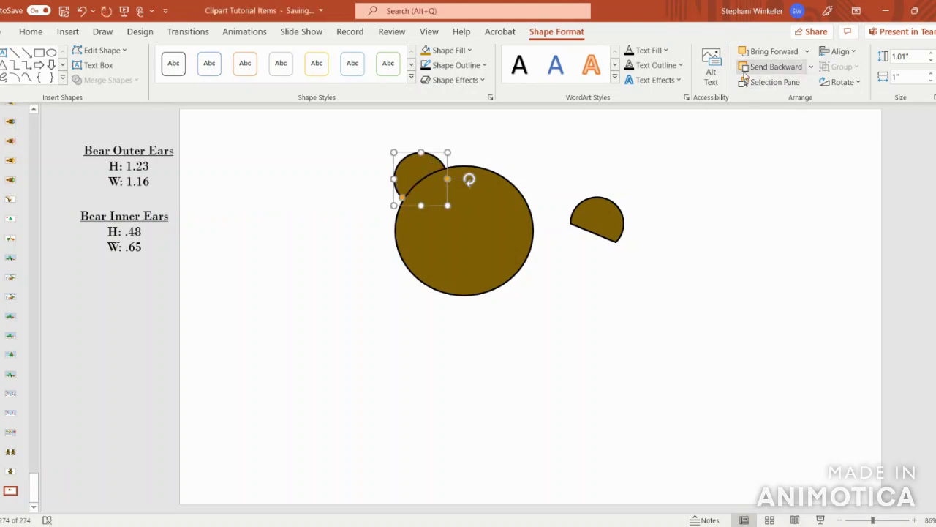
left_click_drag(469, 178, 480, 163)
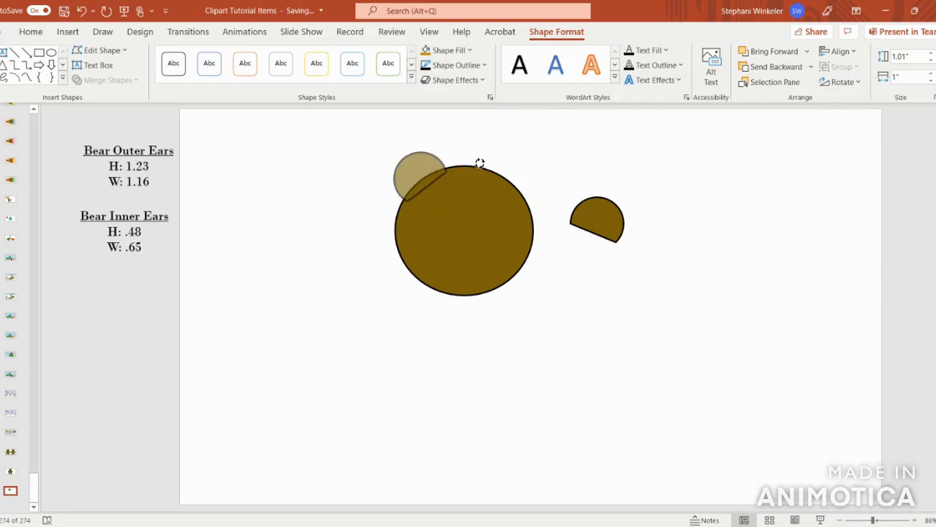
left_click_drag(480, 163, 479, 162)
key("Escape")
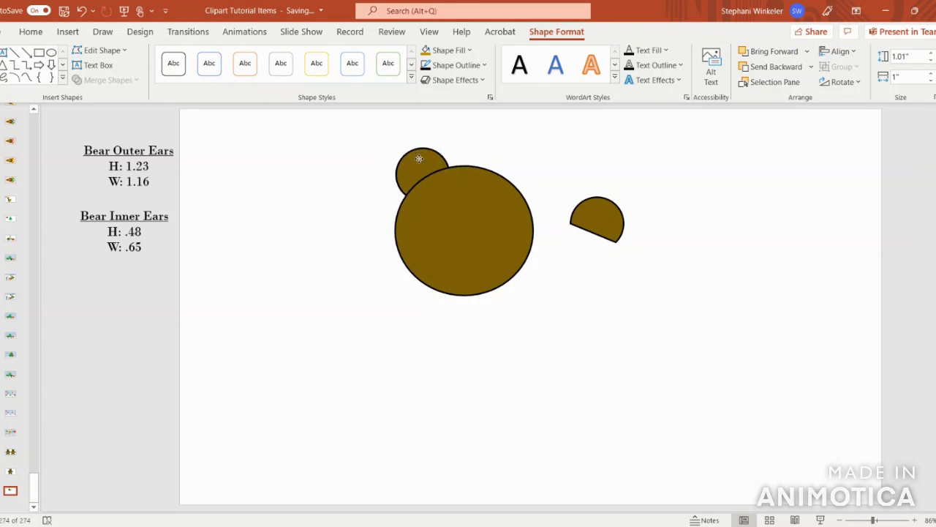
left_click(419, 159)
Place the right outer ear on the head's upper right, behind the head, rotated to mirror the left ear.
left_click(587, 211)
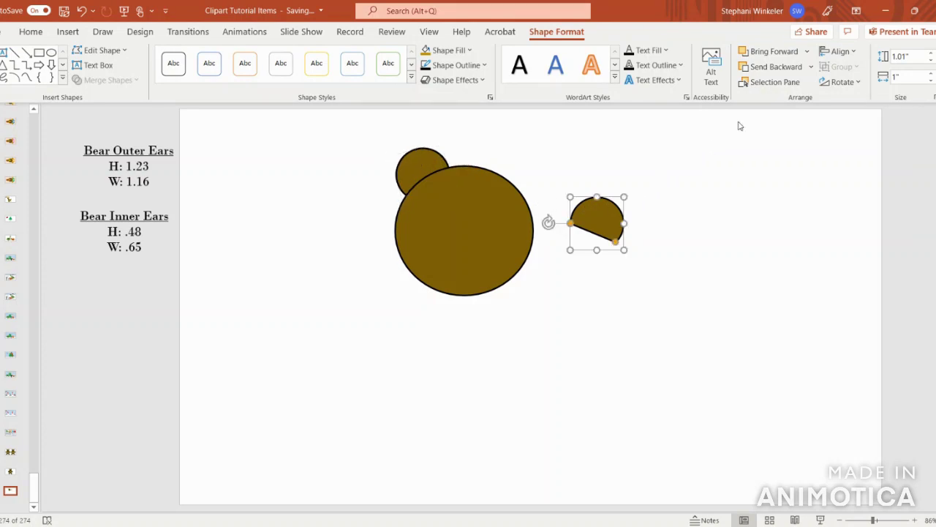
left_click_drag(608, 212, 518, 163)
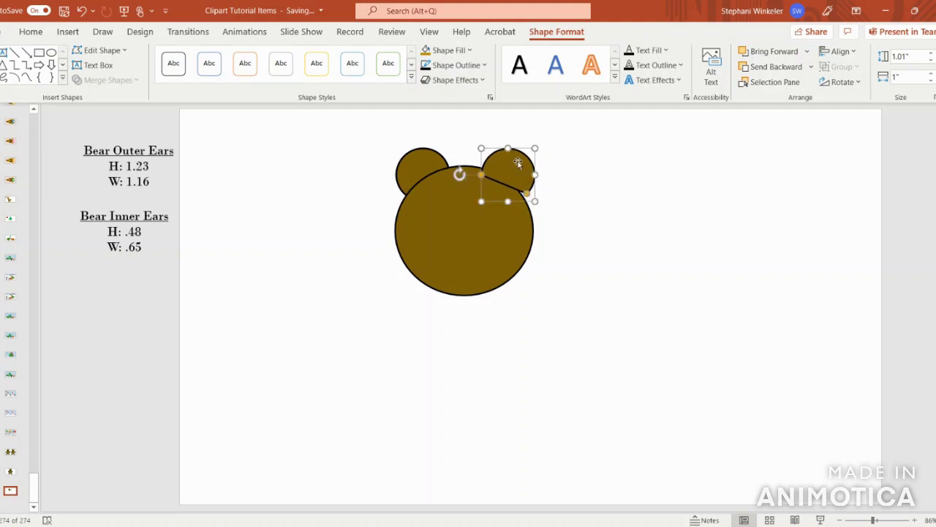
left_click(775, 66)
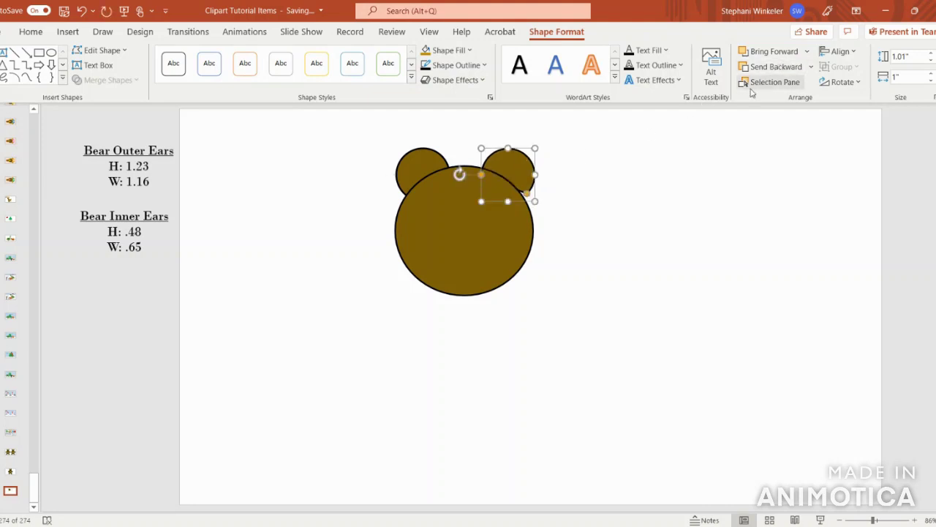
left_click_drag(459, 174, 457, 163)
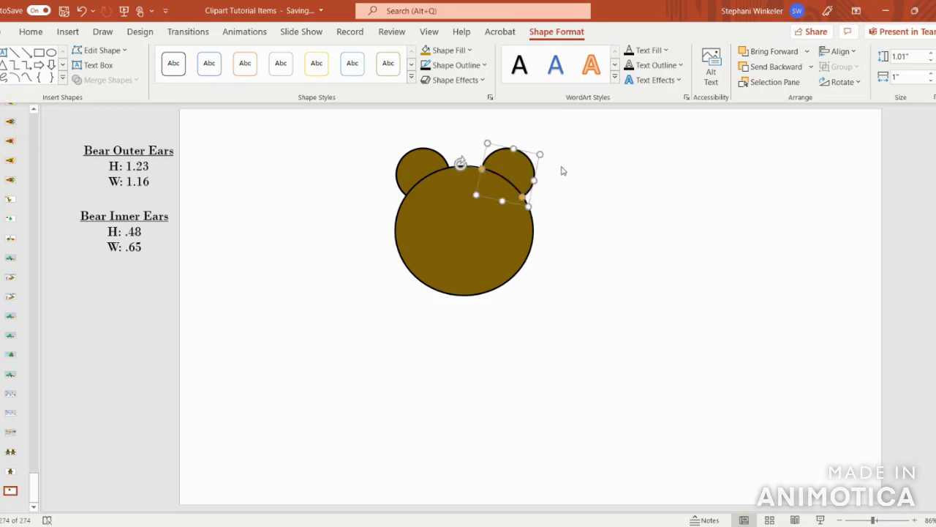
left_click_drag(523, 165, 522, 164)
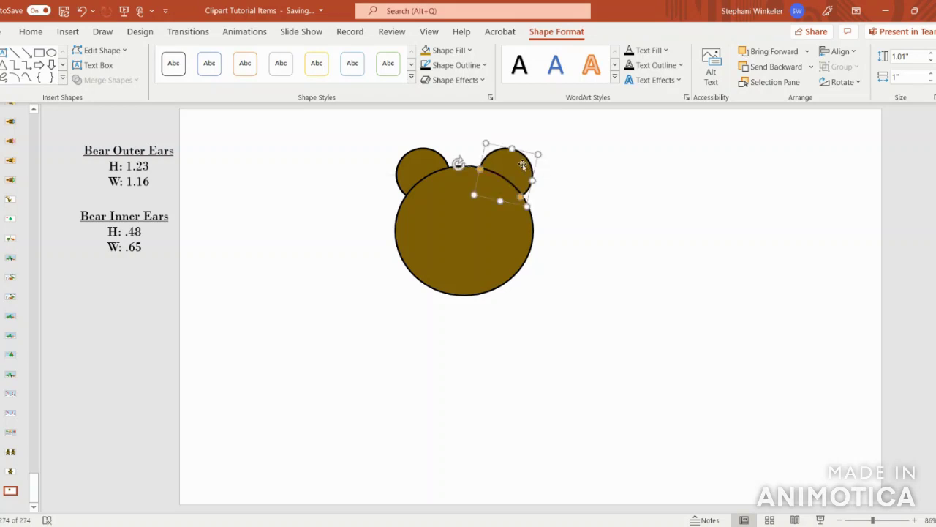
left_click(610, 234)
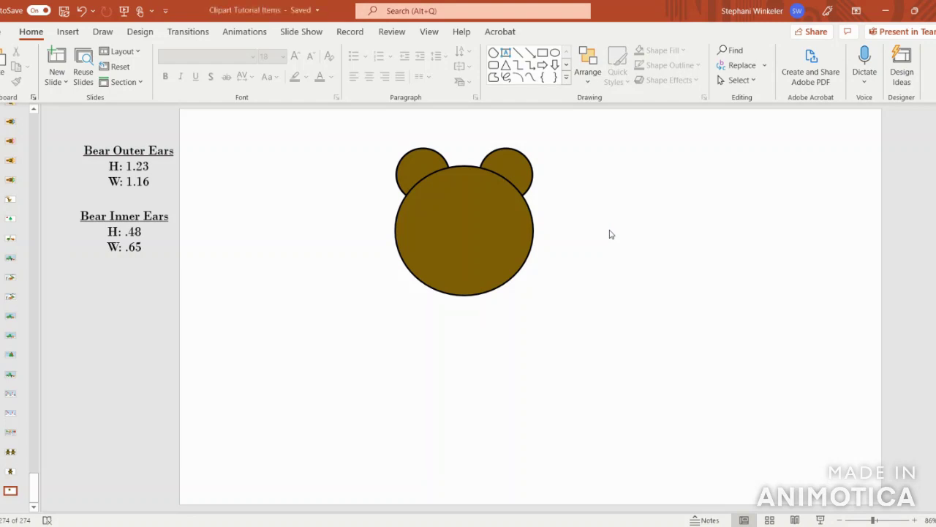
Duplicate the left ear, move the copy left of the head and fill it with Gold, Accent 4, Darker 25%.
left_click(437, 163)
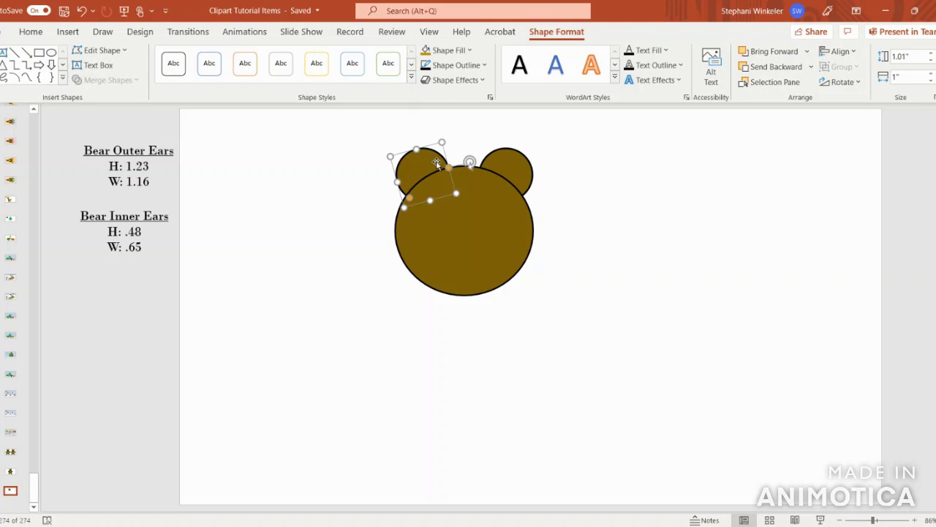
key("ctrl+v")
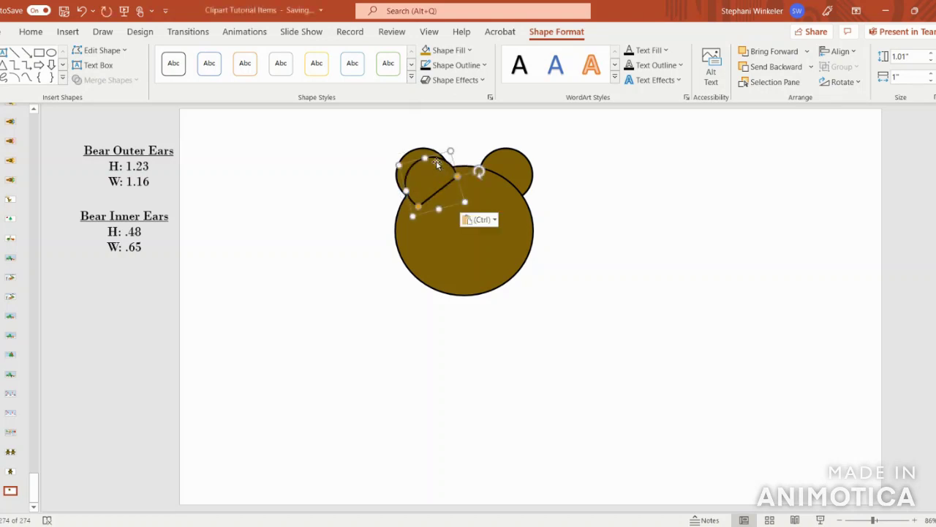
left_click_drag(436, 162, 312, 207)
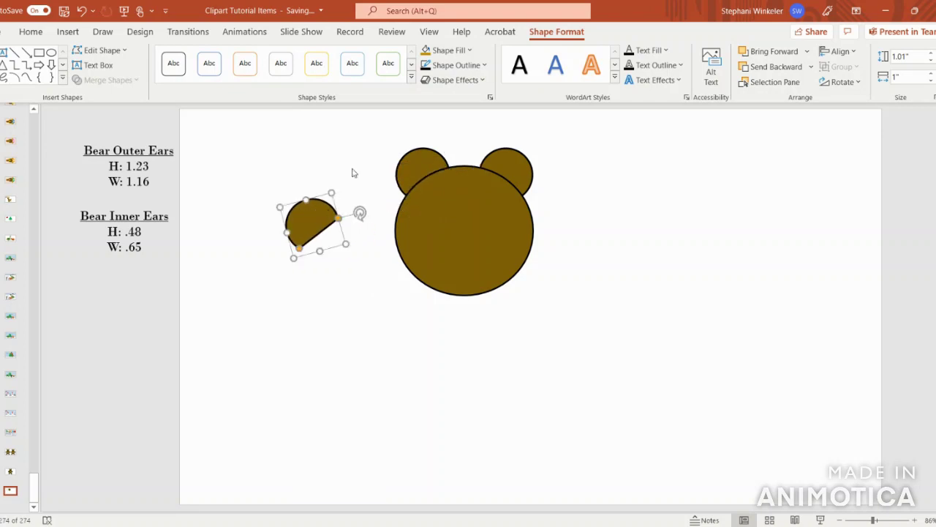
left_click(454, 52)
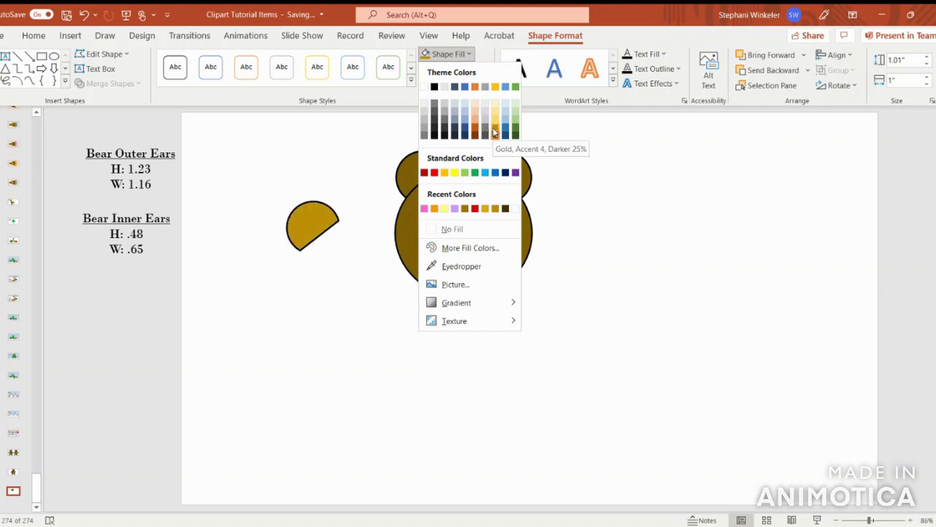
left_click(494, 132)
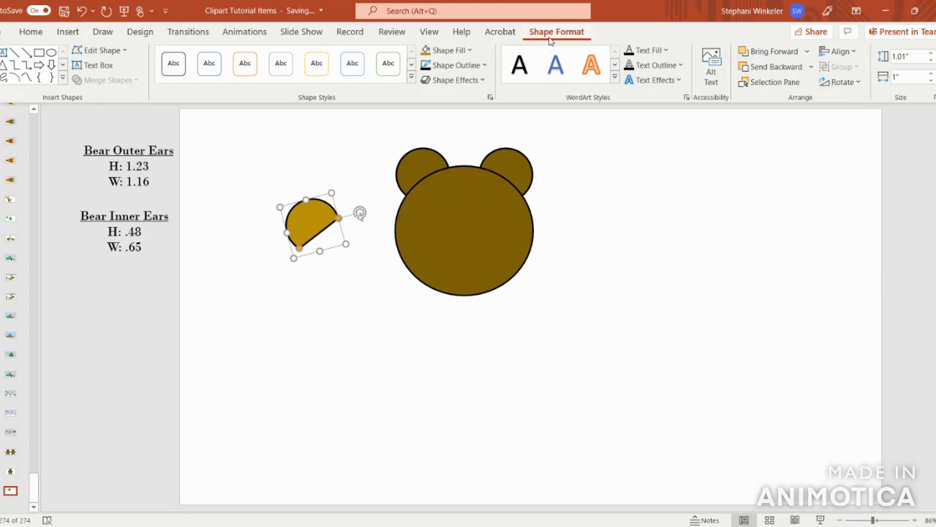
Set the gold inner ear's height to 0.48" and its width to 0.65".
left_click(913, 56)
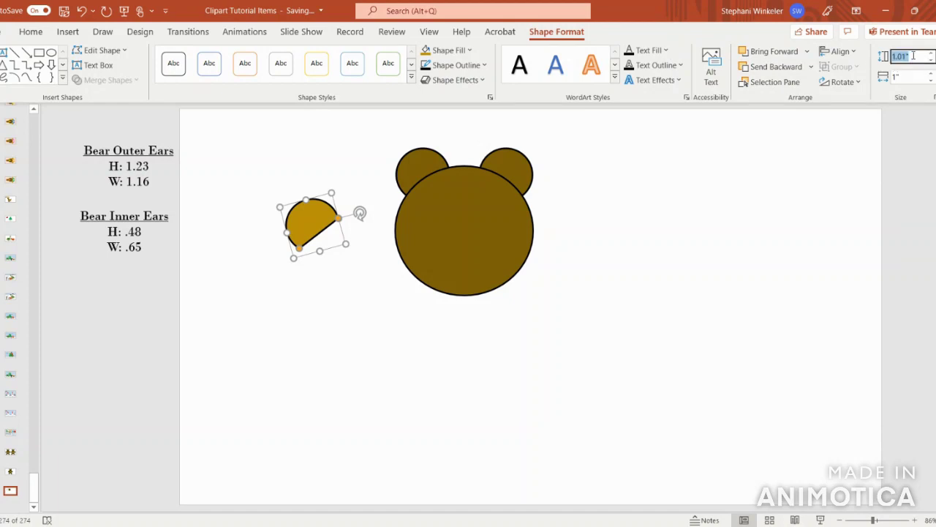
type(".48")
left_click(918, 77)
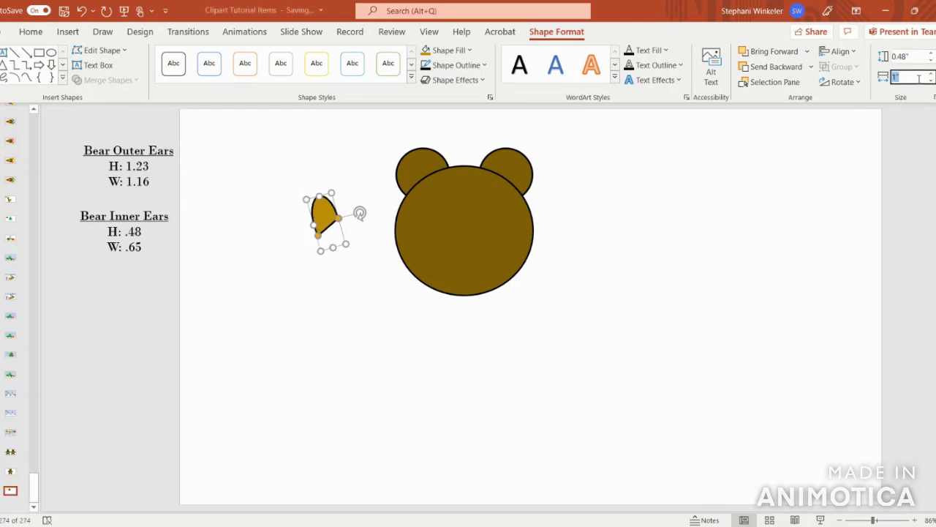
type(".65")
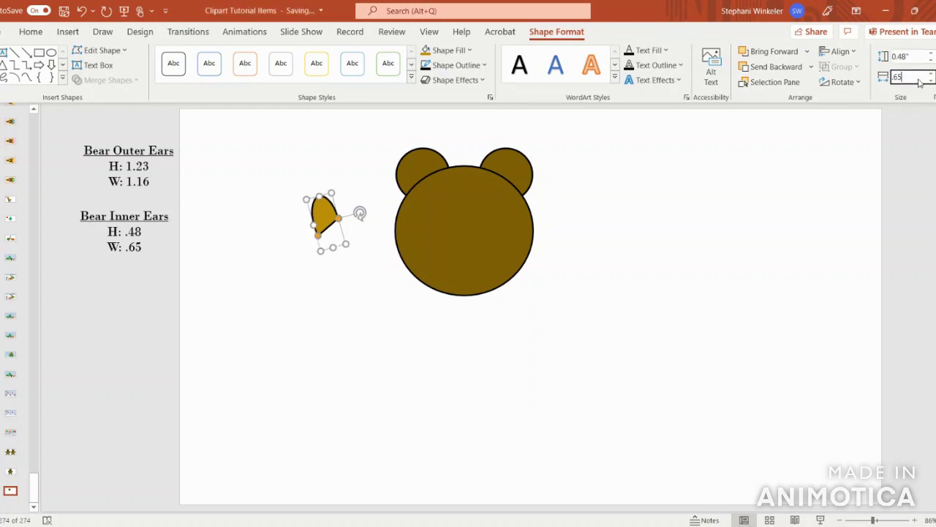
key("Return")
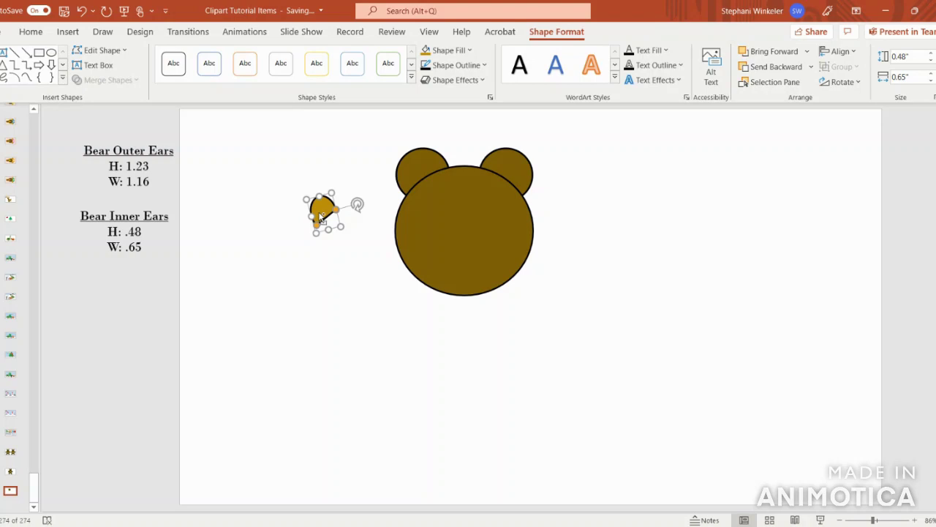
Duplicate the gold inner ear and flip the copy horizontally.
key("ctrl+d")
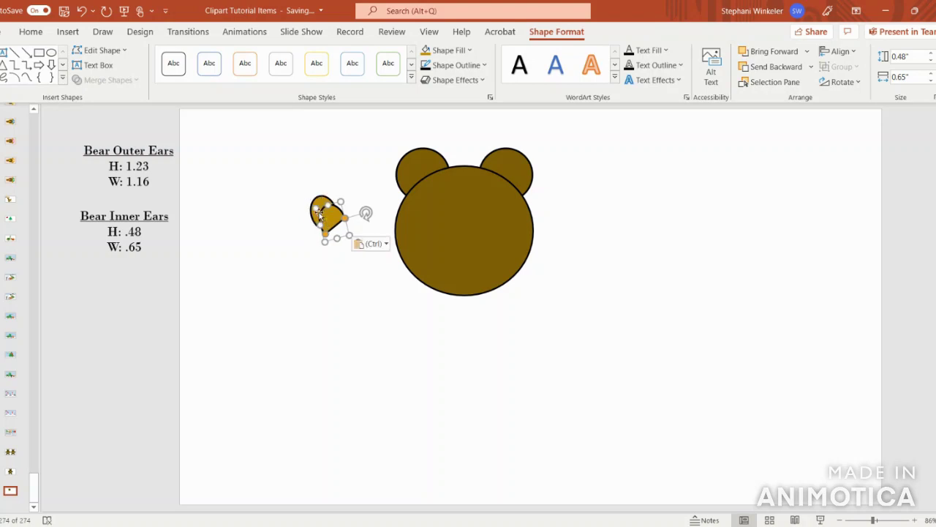
left_click(841, 82)
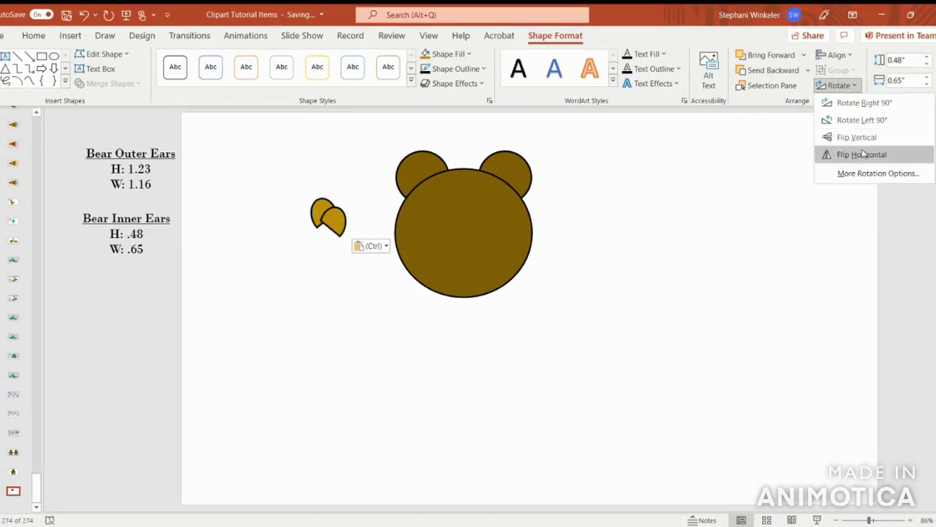
left_click(862, 154)
Position the flipped inner ear inside the right outer ear, layered behind the head but in front of the outer ear.
left_click_drag(336, 214, 514, 169)
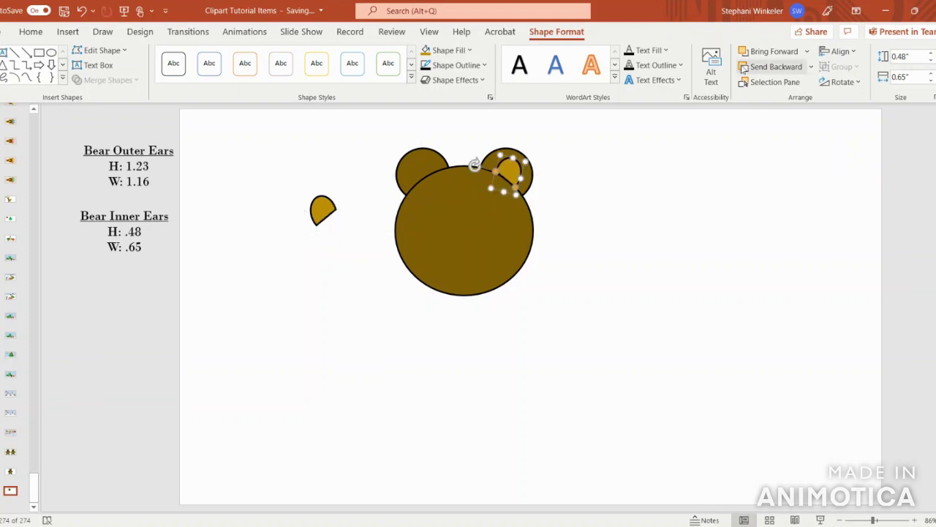
left_click(761, 66)
key("Escape")
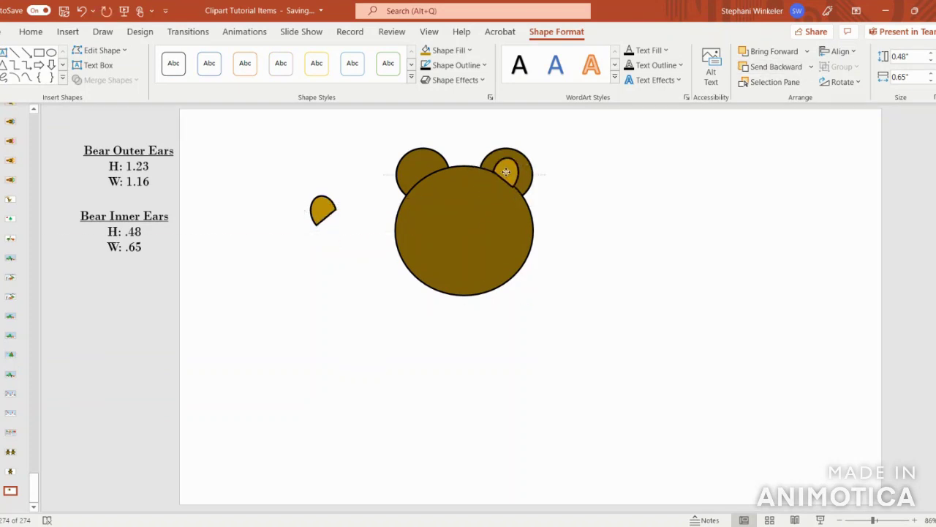
left_click(506, 171)
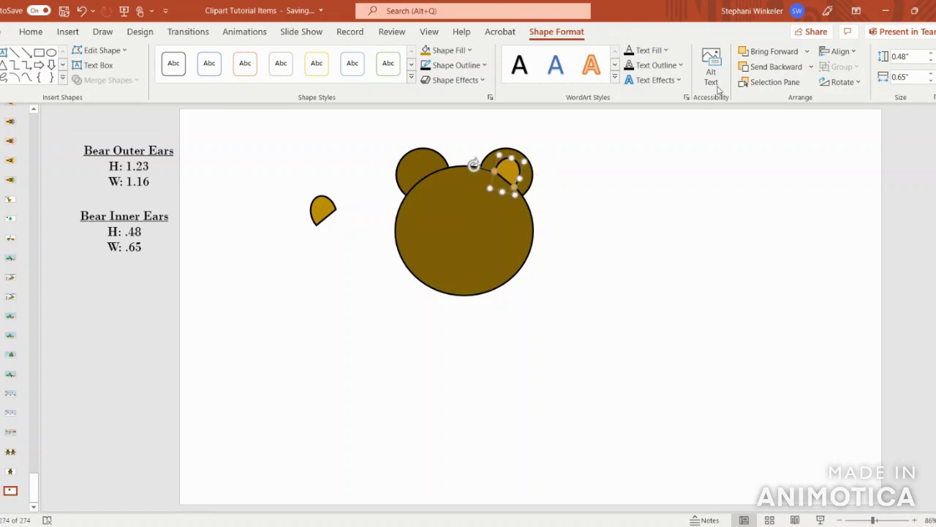
left_click(759, 71)
key("Escape")
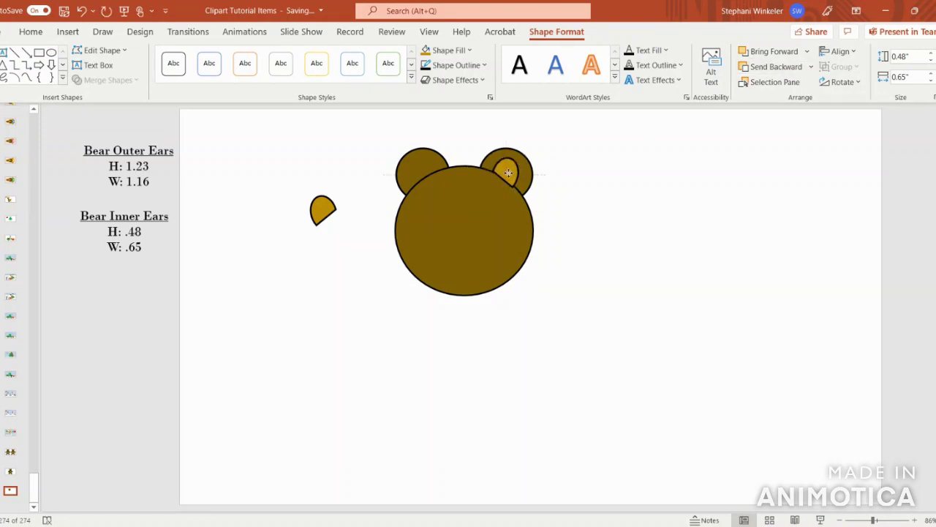
left_click(507, 175)
left_click(765, 70)
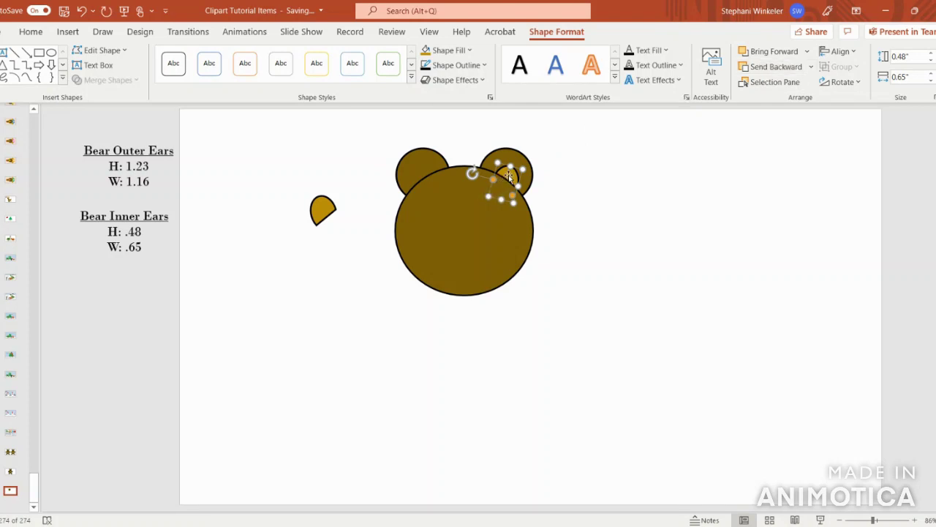
key("Escape")
key("ctrl+z")
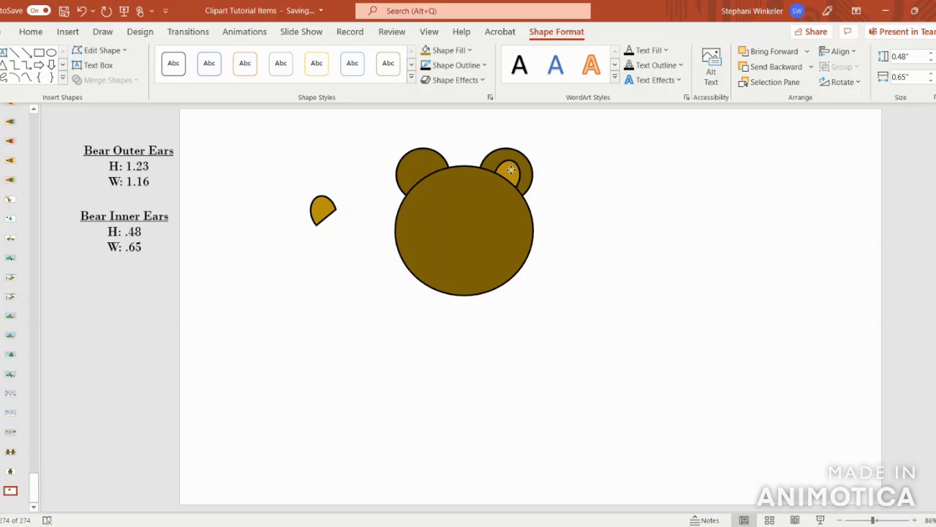
left_click(511, 170)
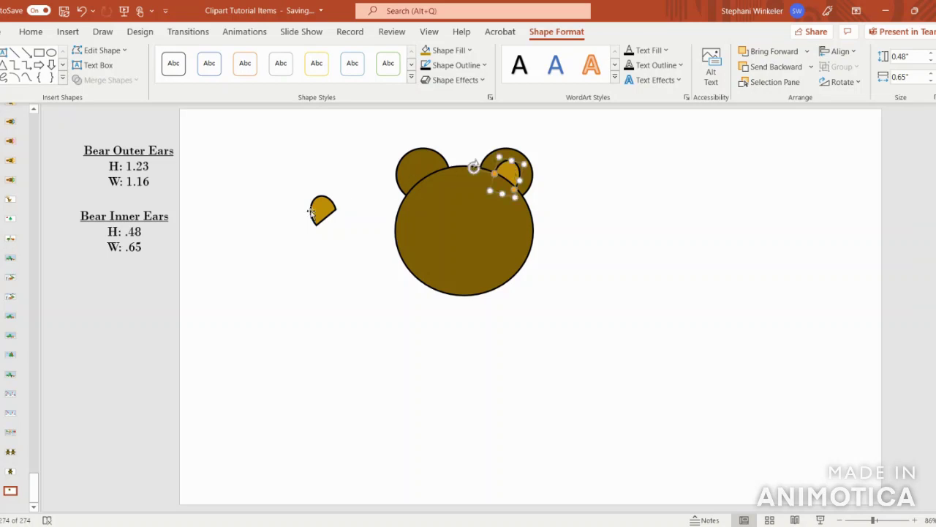
Position the remaining inner ear inside the left outer ear, layered between the head and the outer ear.
left_click(313, 212)
left_click_drag(312, 212, 423, 172)
left_click(775, 70)
left_click(775, 68)
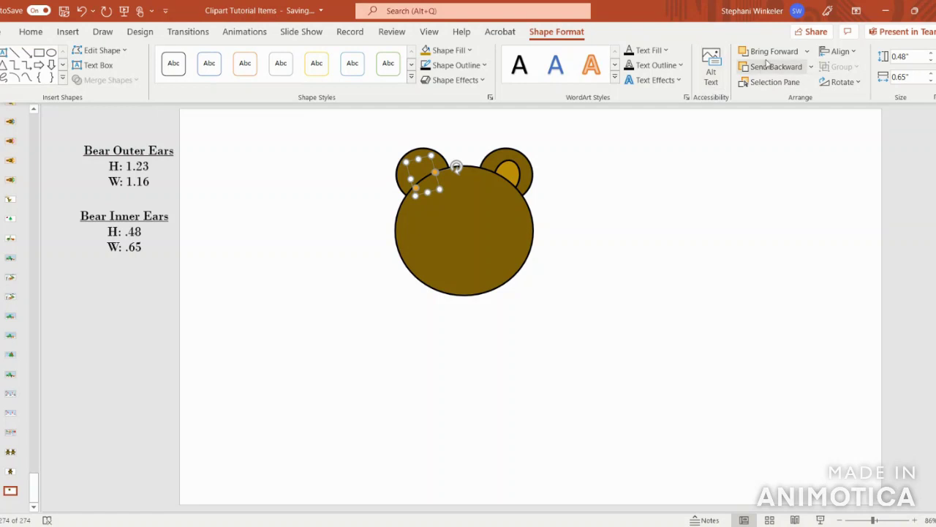
left_click(772, 58)
left_click_drag(423, 172, 423, 167)
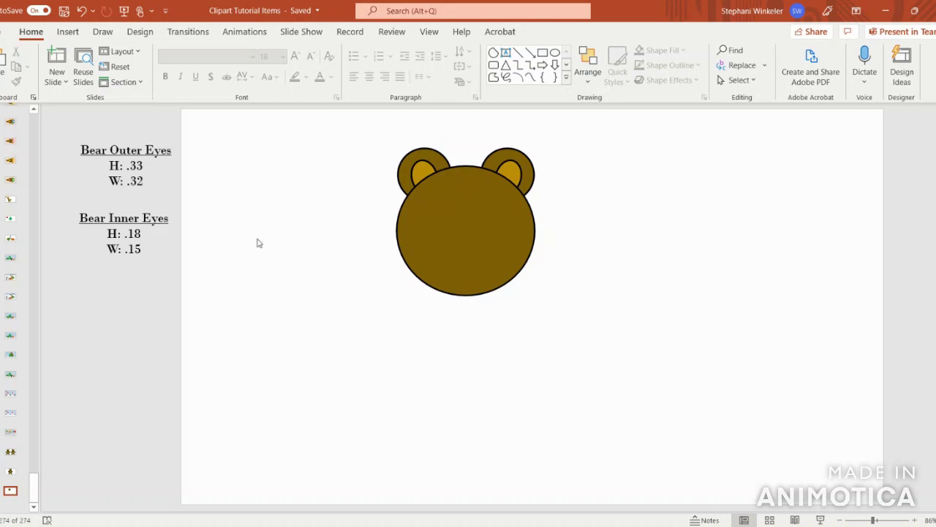
Draw a small circle about 0.42" wide and high to the left of the bear's head.
left_click(76, 34)
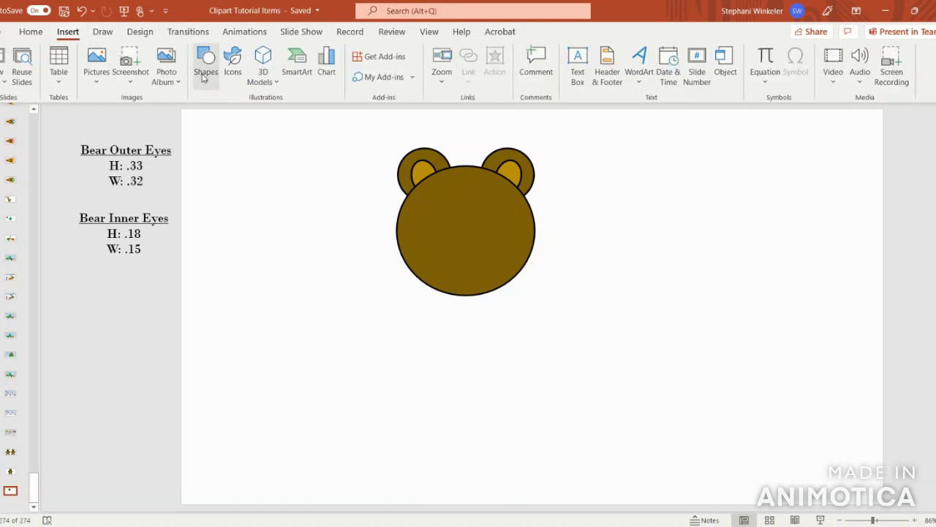
left_click(205, 68)
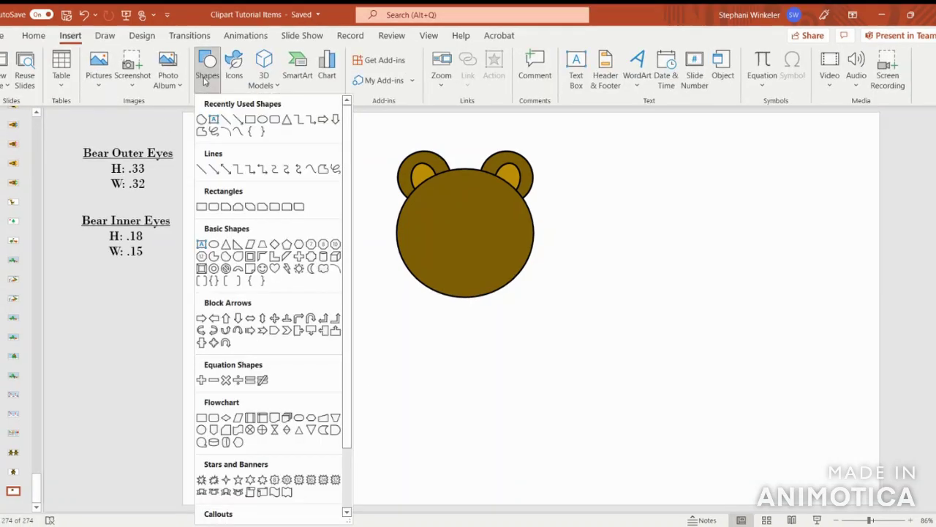
left_click(264, 122)
left_click_drag(250, 157, 275, 180)
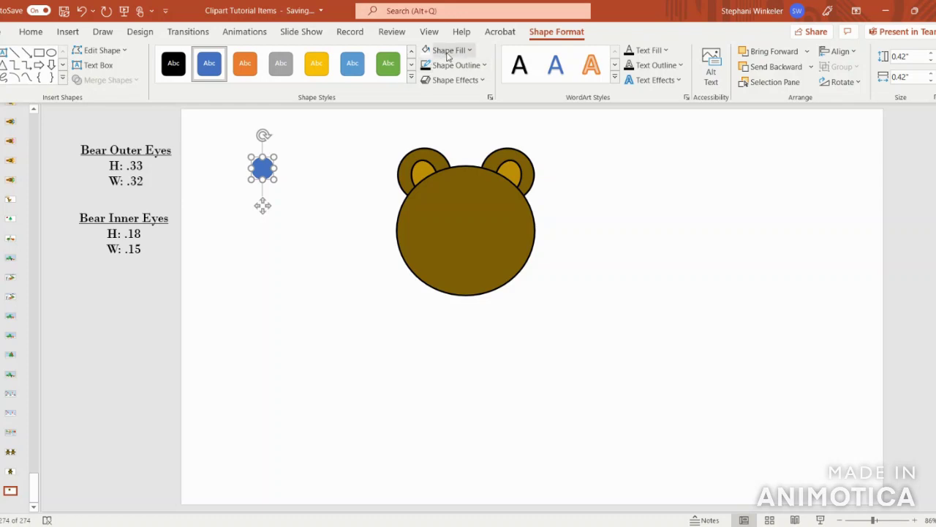
Fill the small circle white and give it a black outline with a 2¼ pt weight.
left_click(448, 51)
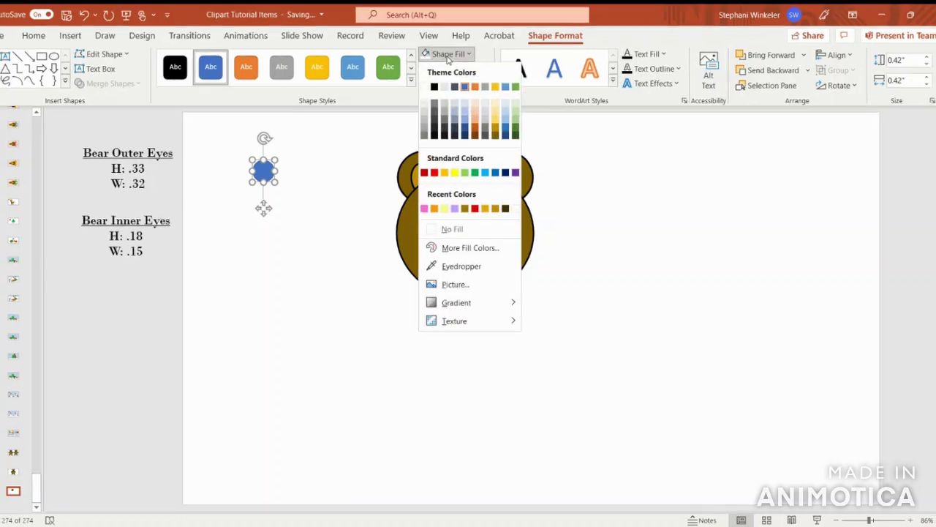
left_click(423, 88)
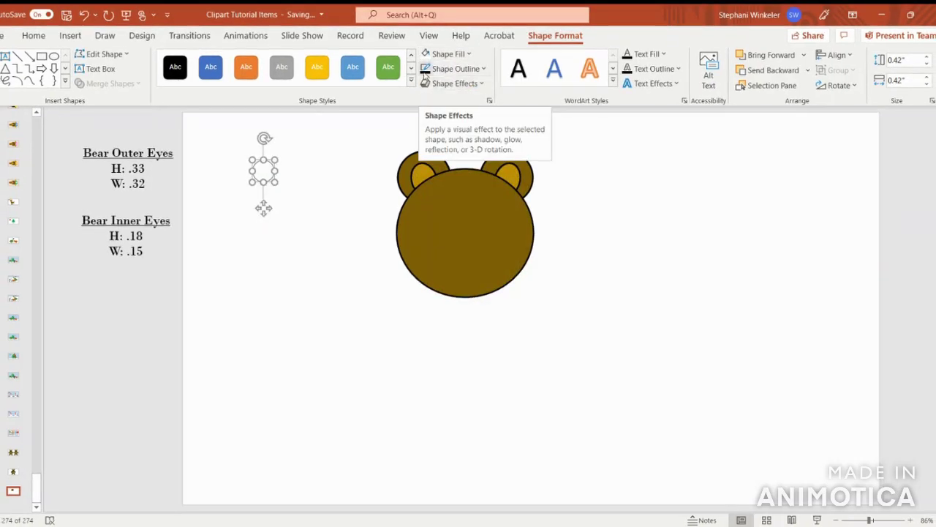
left_click(446, 65)
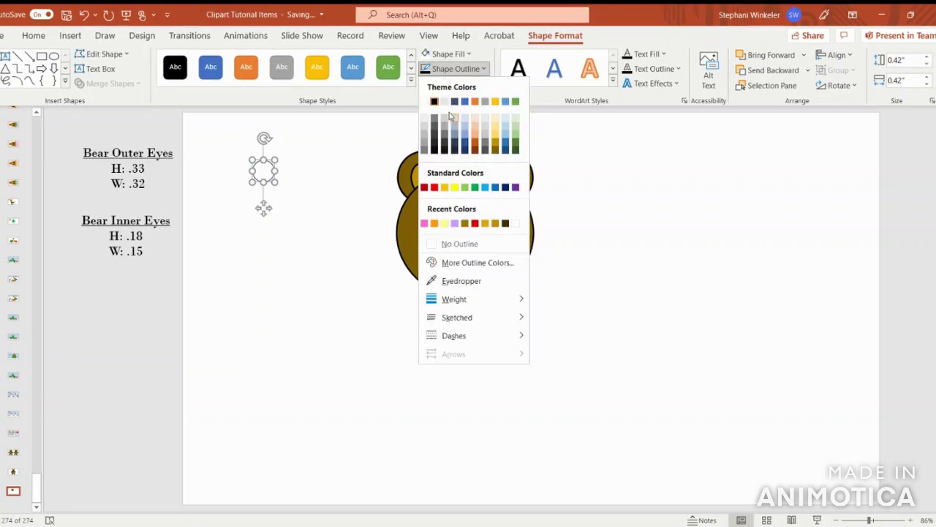
mouse_move(464, 302)
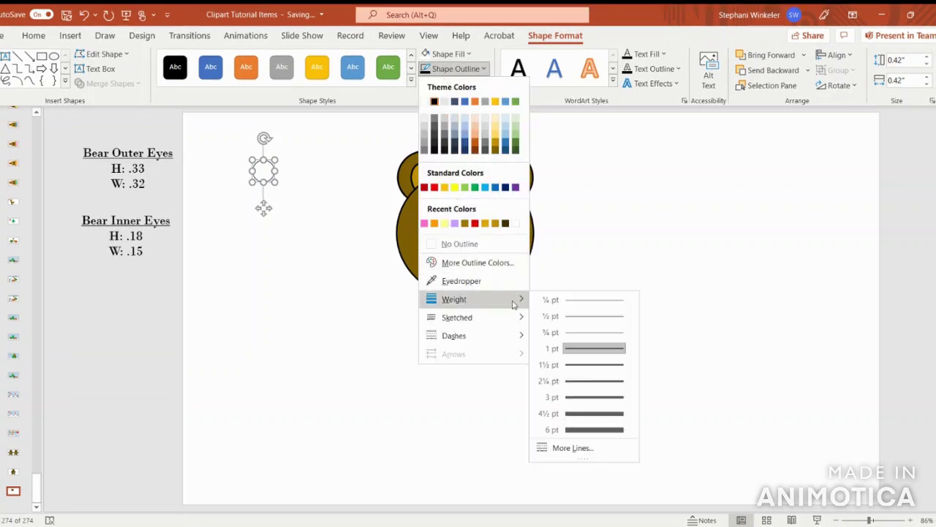
left_click(577, 382)
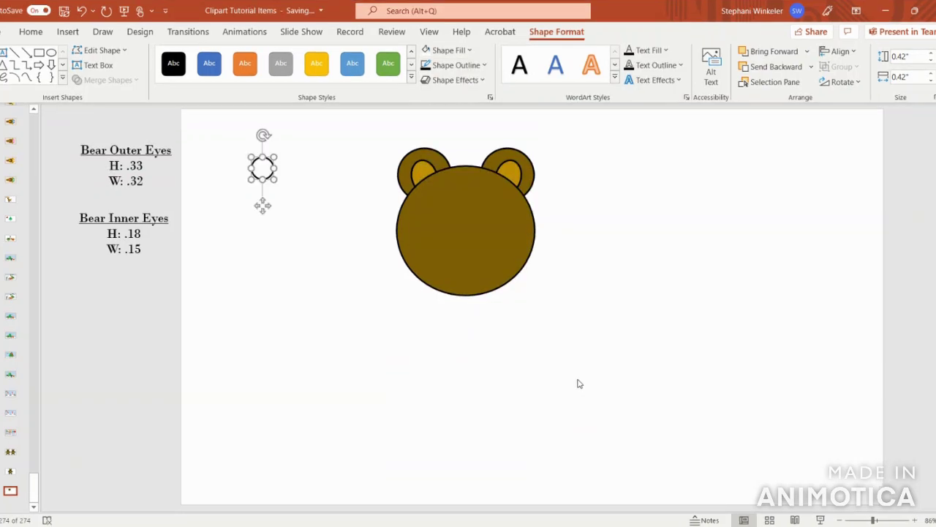
Set the white outer eye's height to 0.33" and its width to 0.32".
left_click(912, 60)
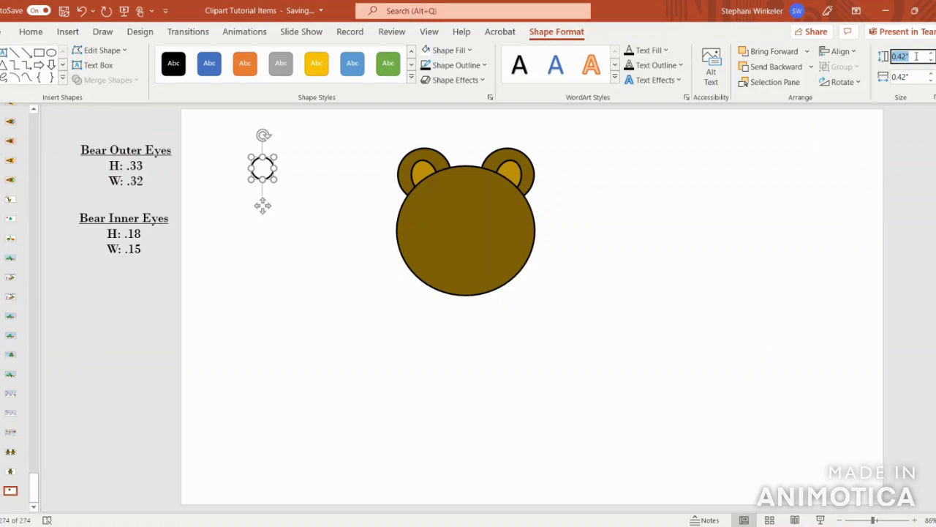
type(".33")
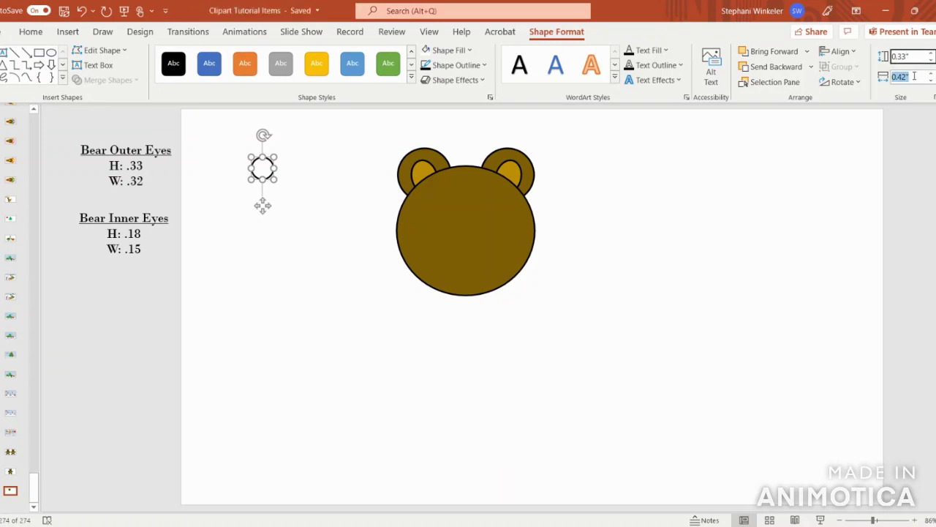
left_click(914, 76)
type(".32")
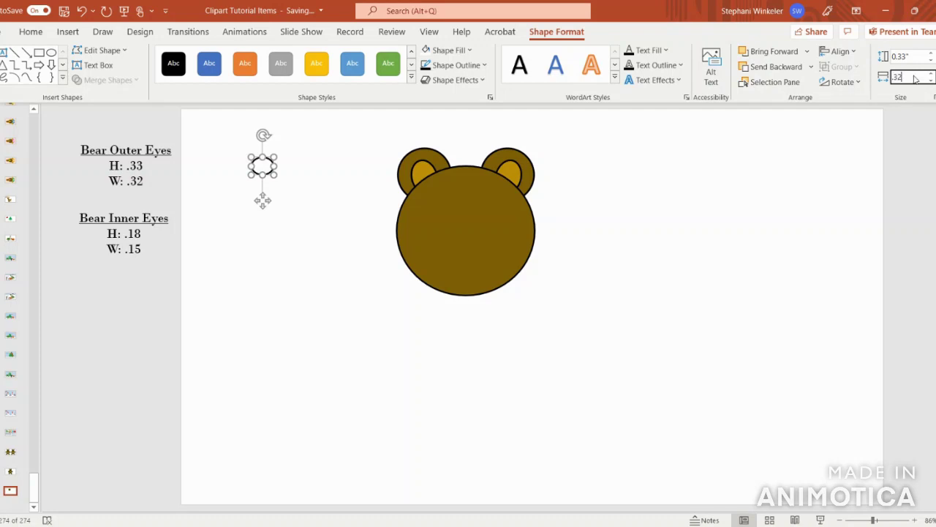
key("Return")
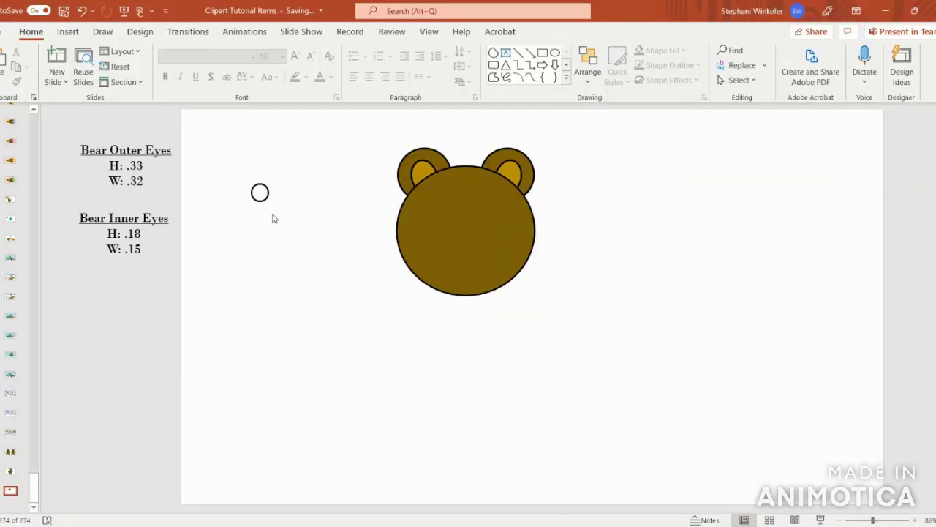
Duplicate the white outer eye and fill the copy black for the inner eye.
left_click(261, 196)
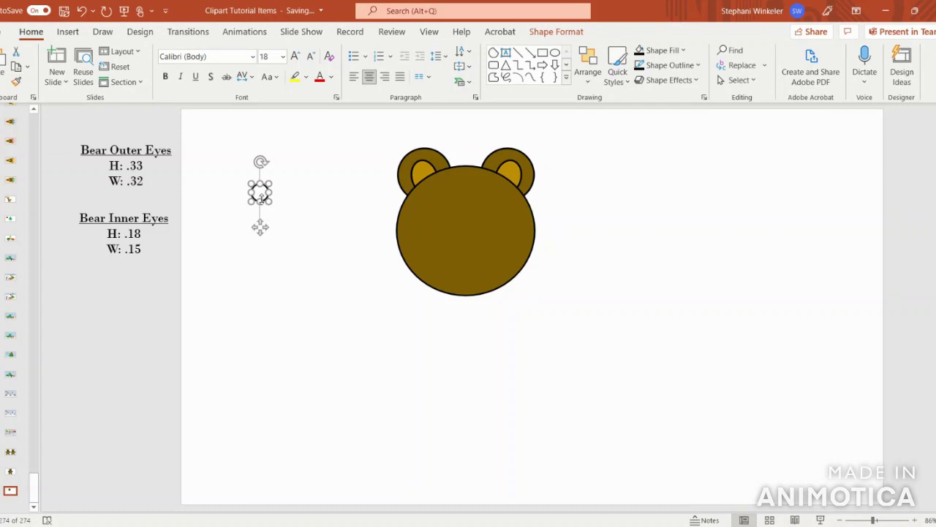
key("ctrl+v")
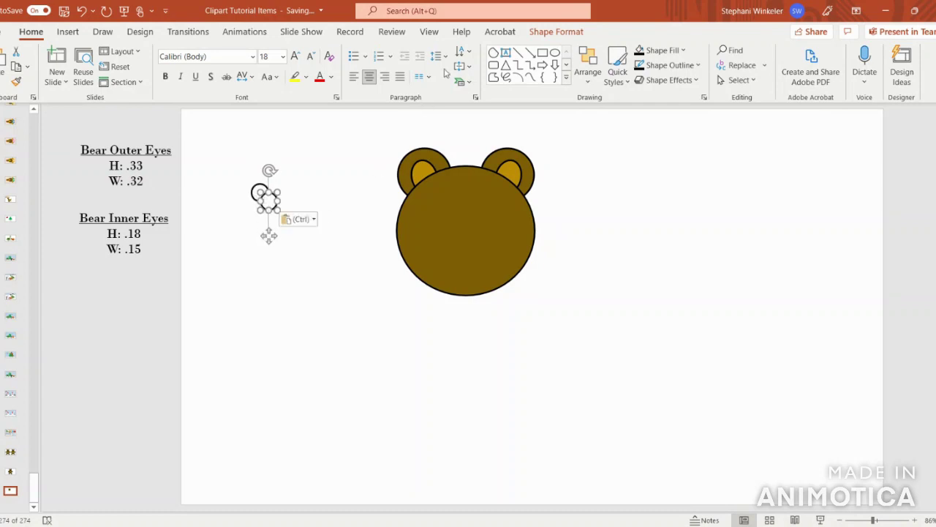
left_click(549, 32)
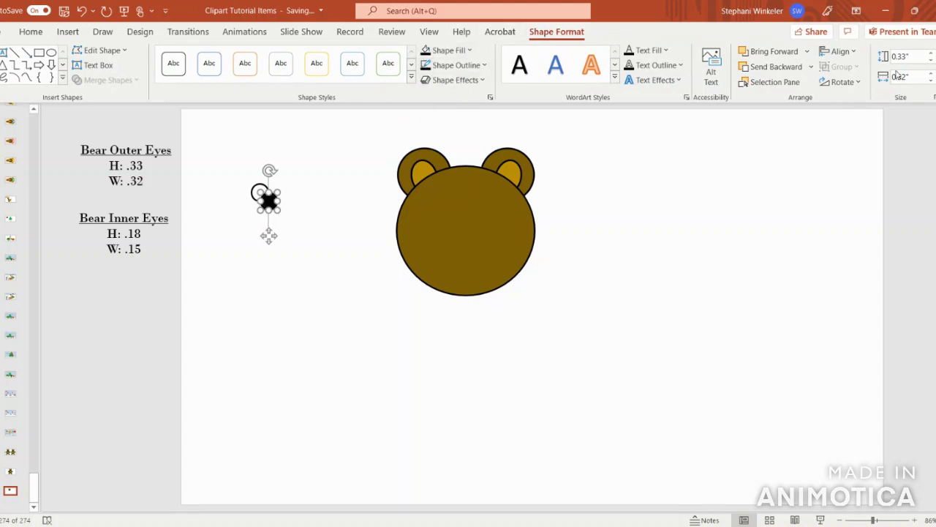
Set the black inner eye's height to 0.18" and its width to 0.15".
left_click(923, 57)
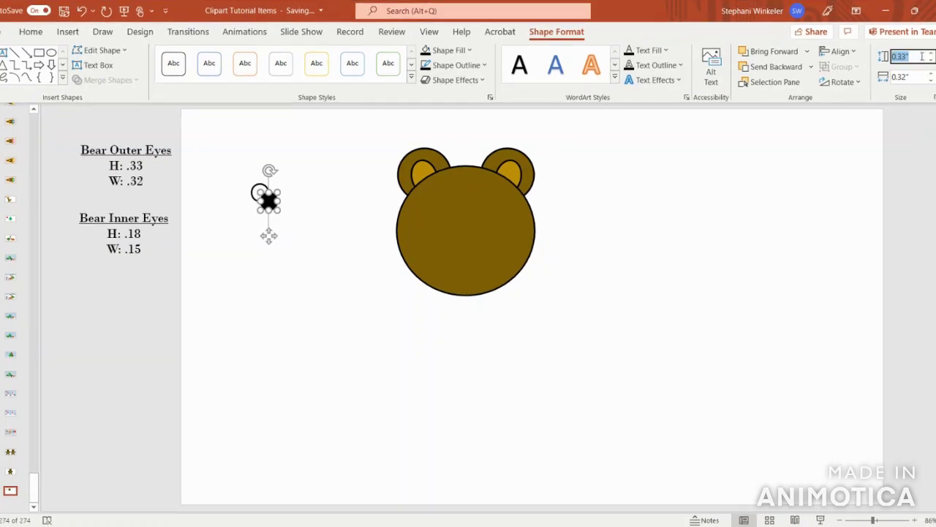
type(".18")
left_click(910, 78)
type(".15")
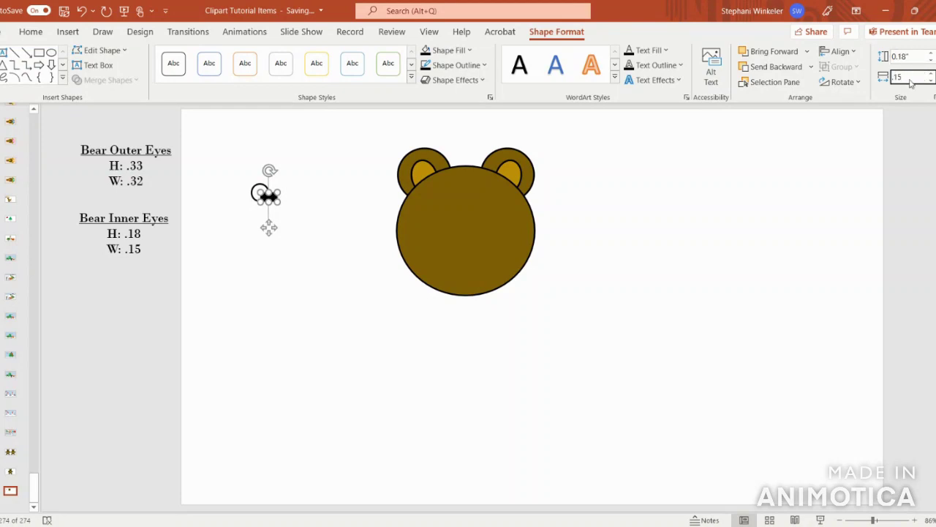
key("Return")
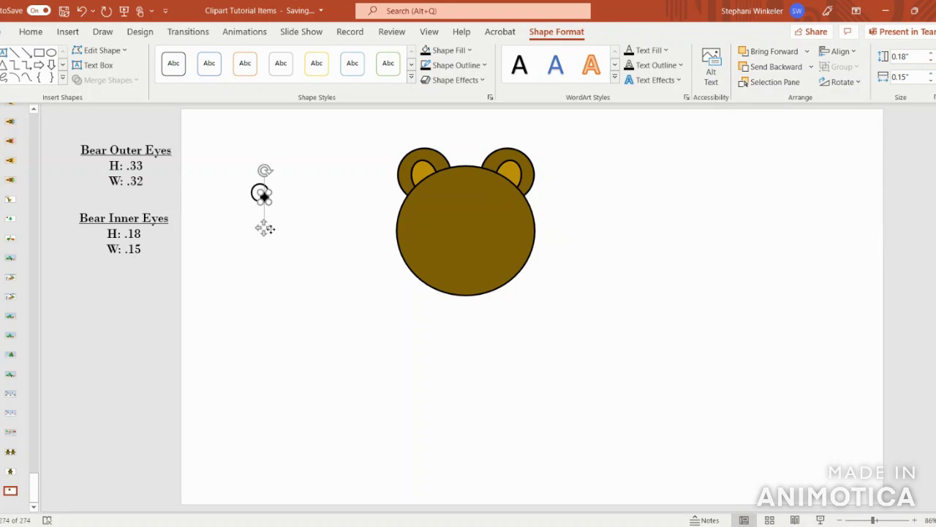
Center the black inner eye horizontally within the white outer eye and group the two shapes.
left_click_drag(266, 229, 258, 225)
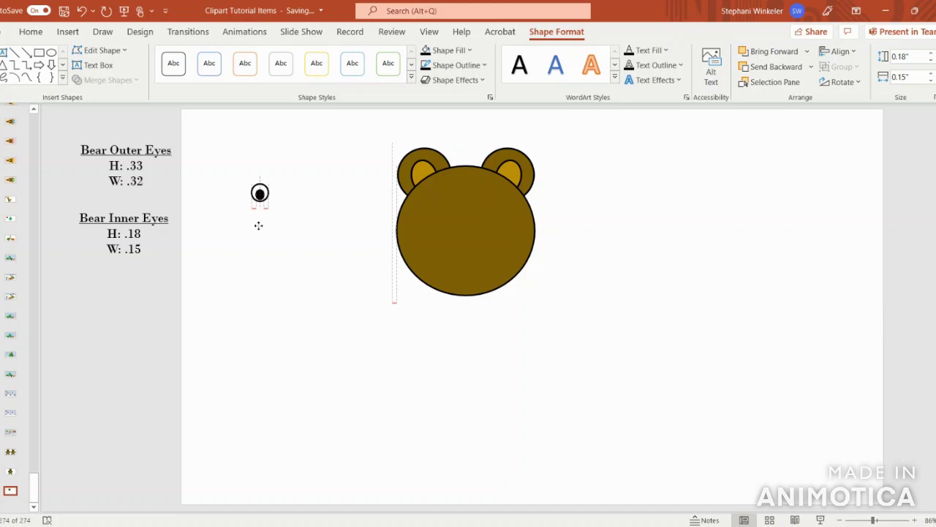
left_click_drag(258, 226, 260, 225)
left_click(268, 194, "shift")
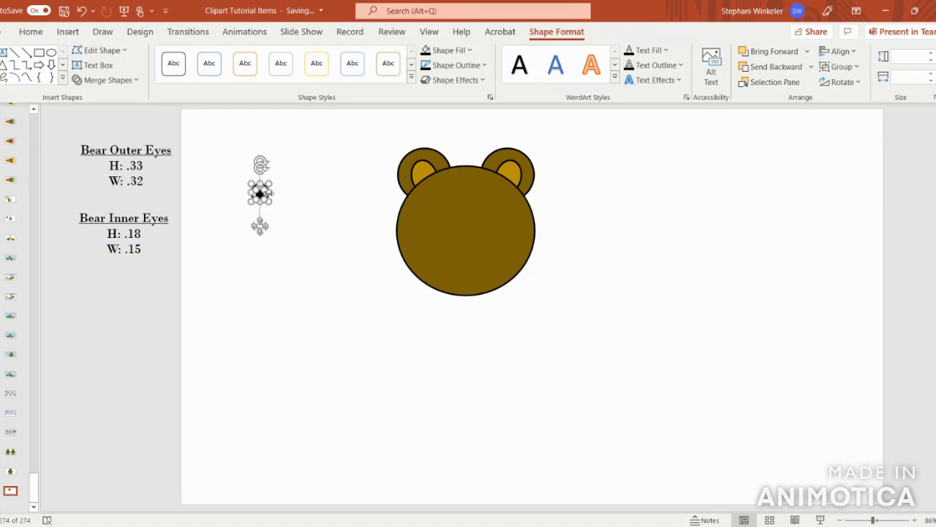
left_click(825, 68)
left_click(845, 87)
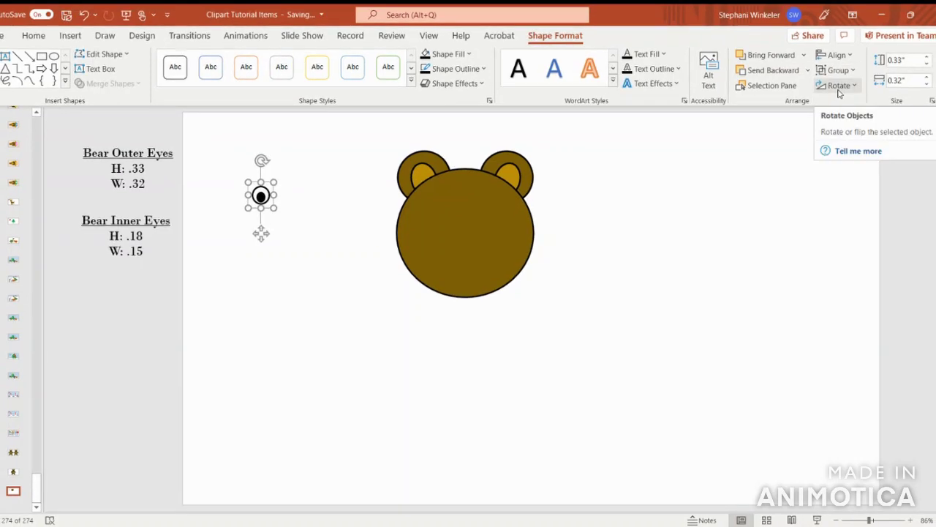
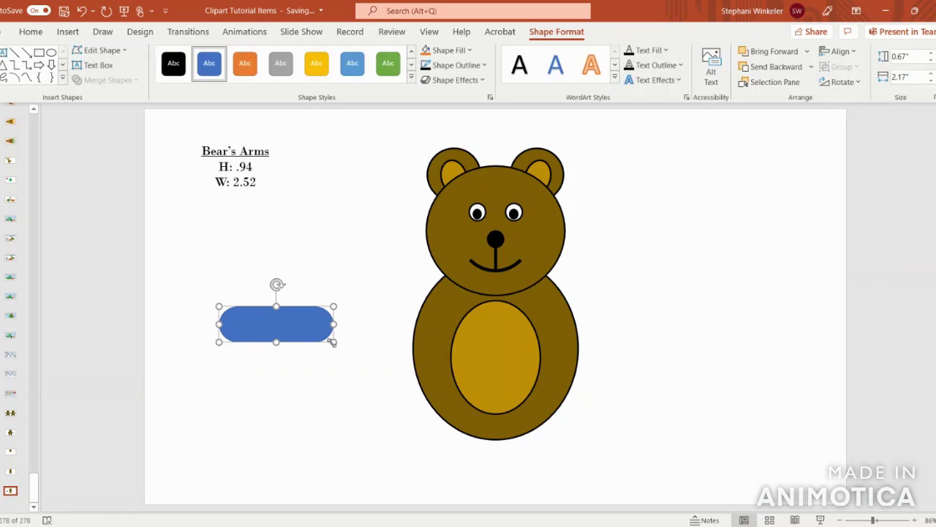
Copy the bear body's brown fill and black outline formatting onto the blue rounded arm shape.
left_click(432, 310)
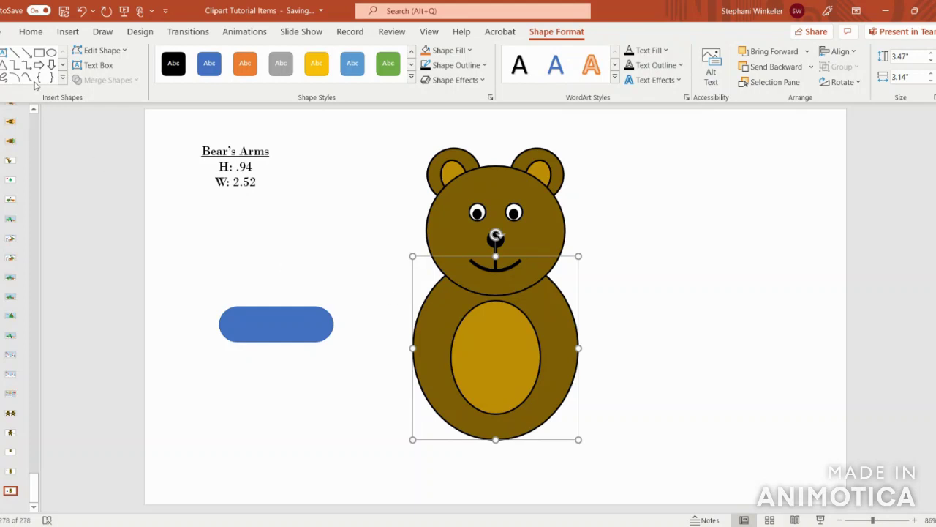
left_click(31, 31)
left_click(20, 82)
left_click(270, 318)
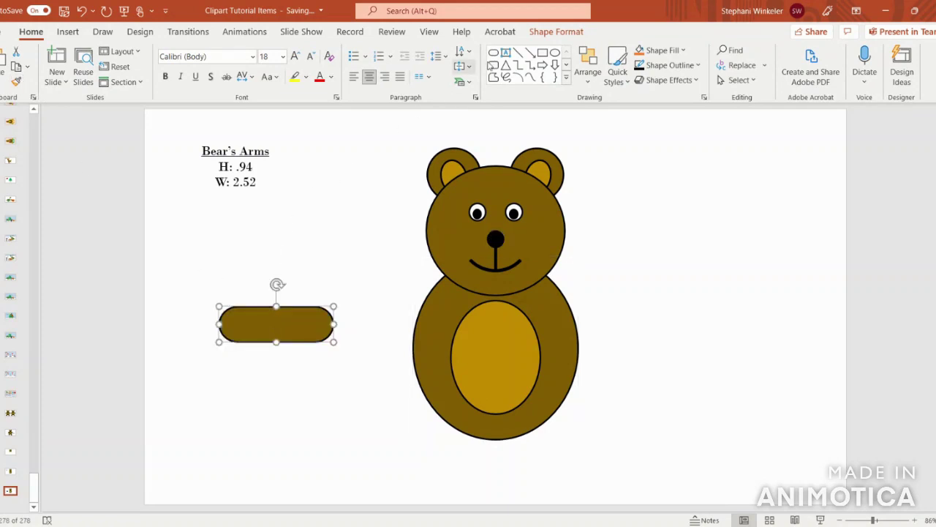
Set the arm shape's height to 0.94" and its width to 2.52".
left_click(563, 33)
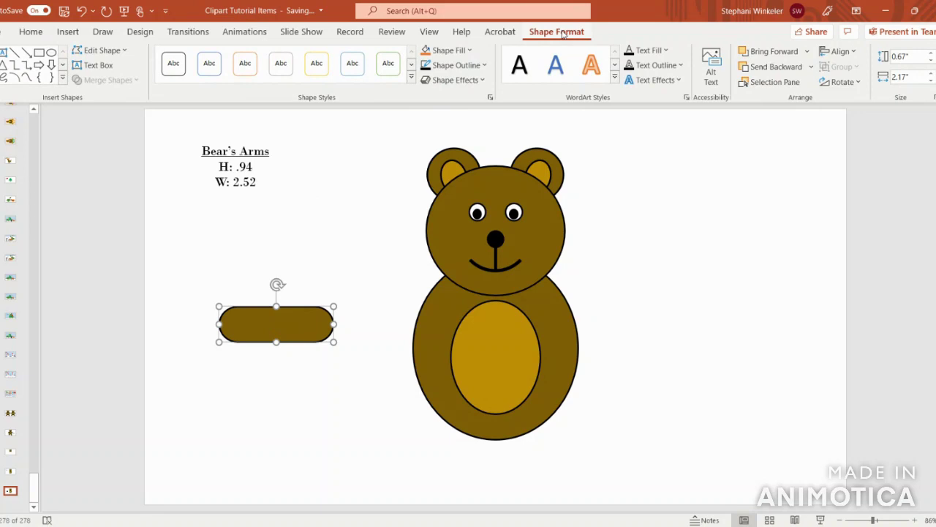
left_click(914, 56)
type(".94")
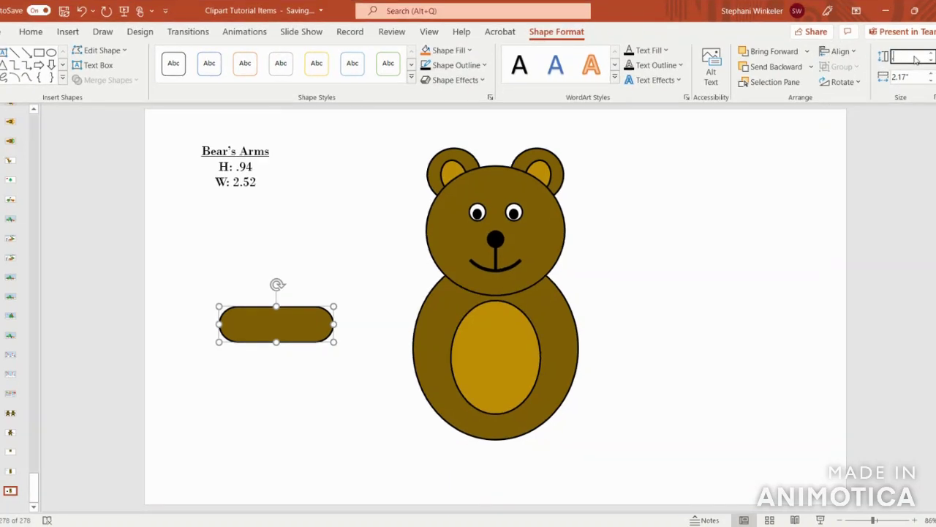
left_click(919, 76)
type("2")
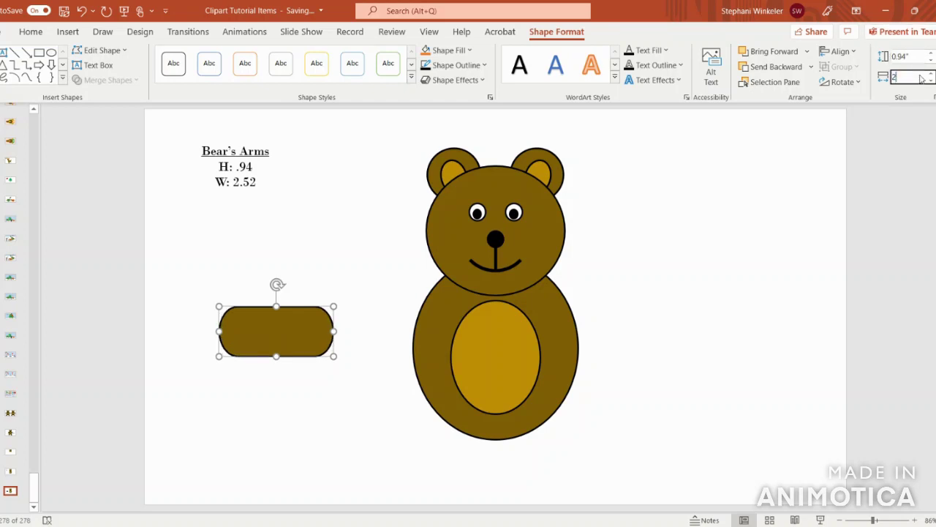
type(".52")
key("Return")
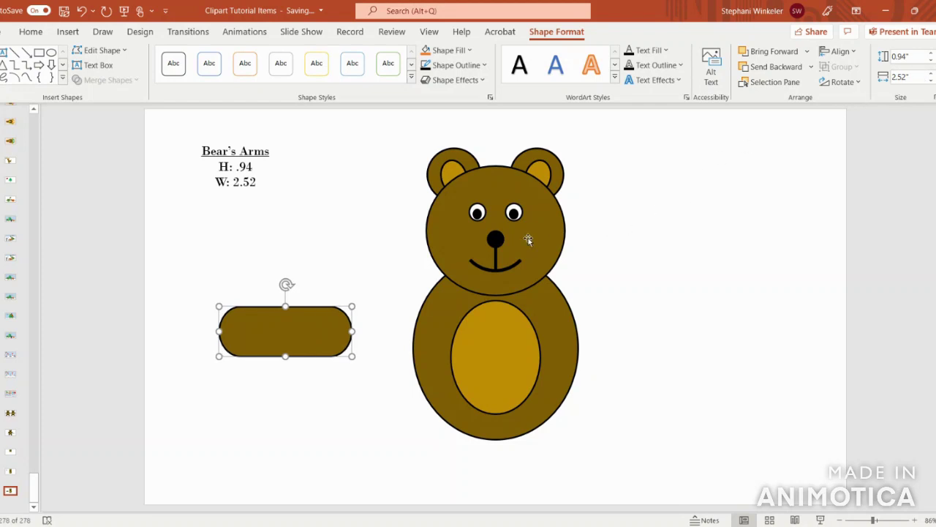
Position the arm at the bear's left shoulder, layered behind the head and body, and rotate it to slope diagonally down and outward.
left_click_drag(308, 331, 415, 293)
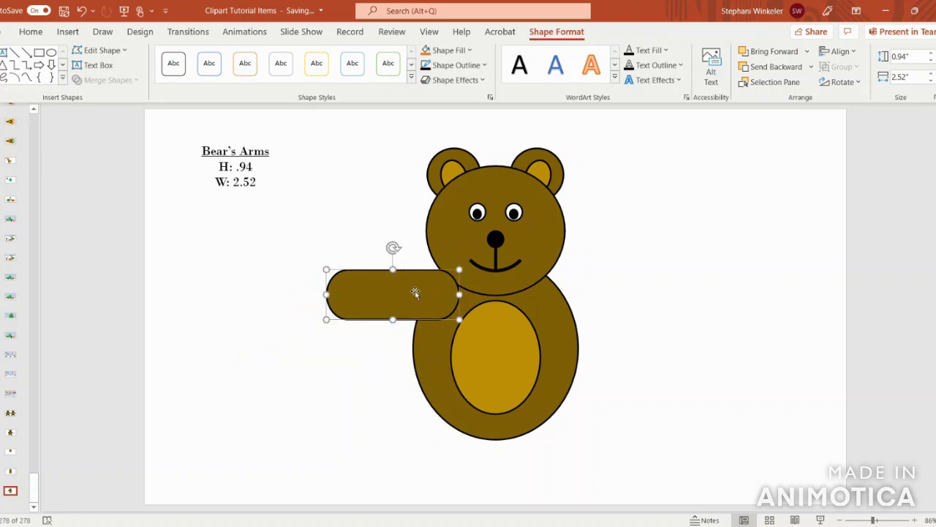
left_click(770, 67)
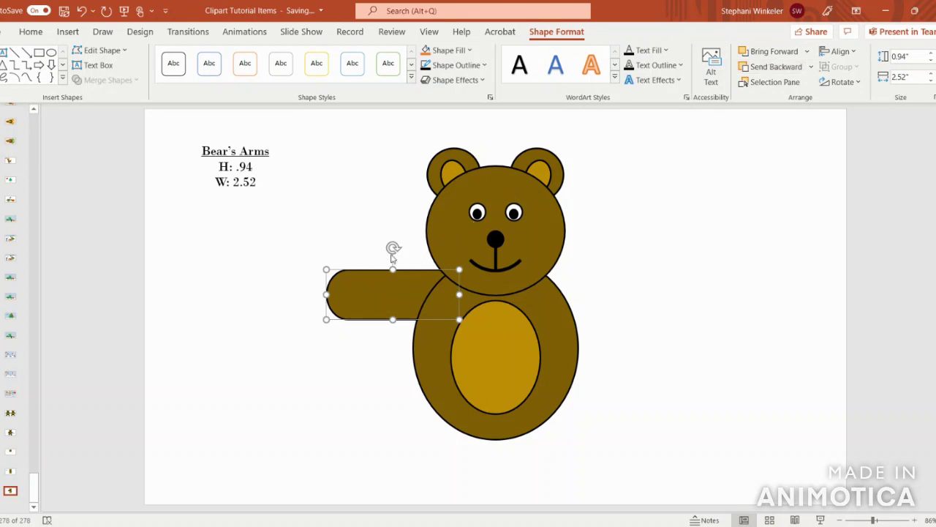
left_click_drag(393, 248, 415, 308)
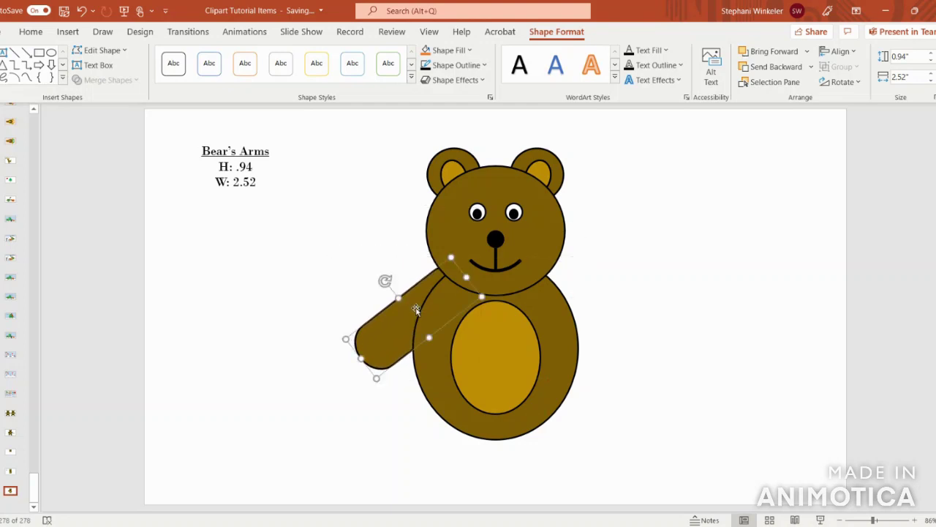
left_click_drag(384, 280, 385, 278)
left_click(646, 313)
left_click_drag(397, 324, 400, 327)
left_click_drag(393, 281, 391, 278)
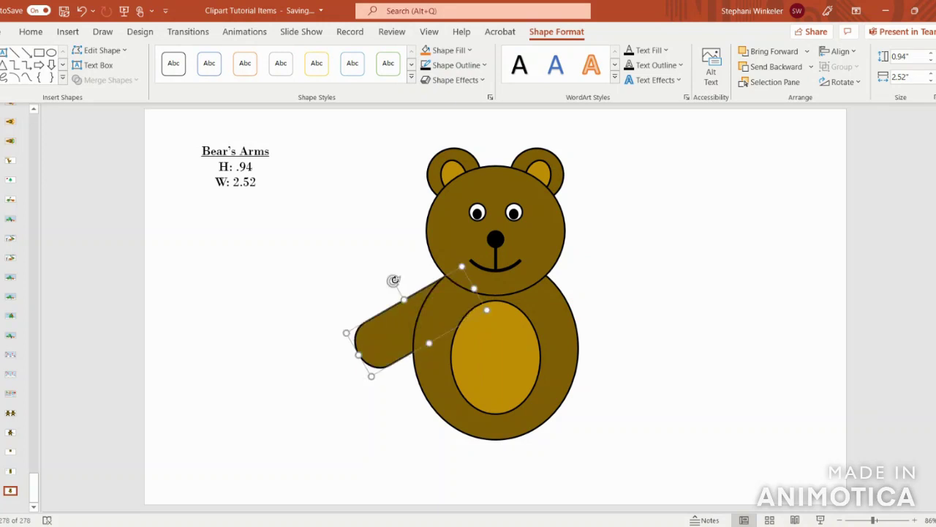
left_click(652, 312)
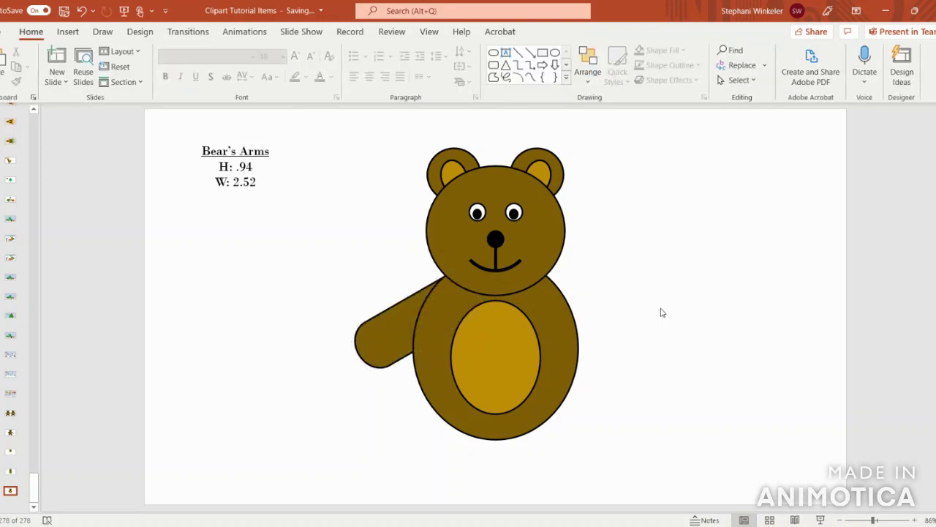
Duplicate the bear's finished left arm.
left_click(384, 337)
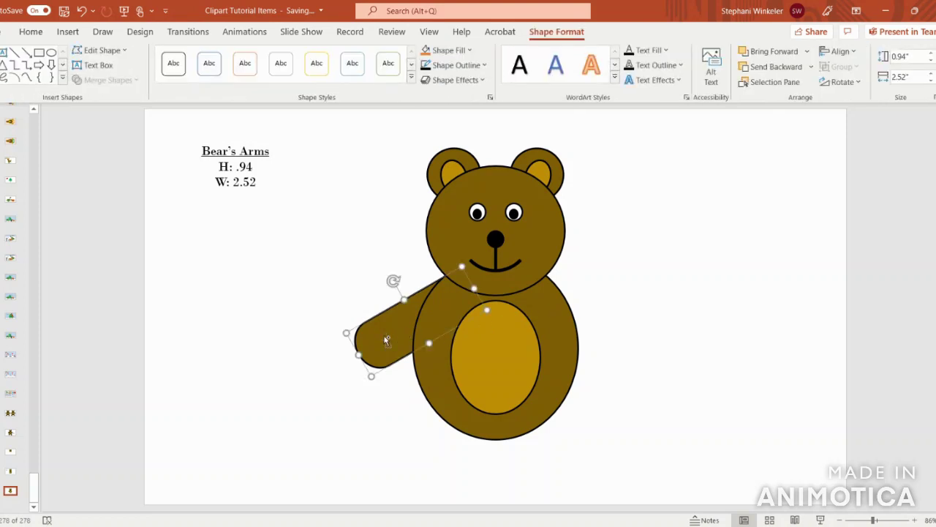
key("ctrl+v")
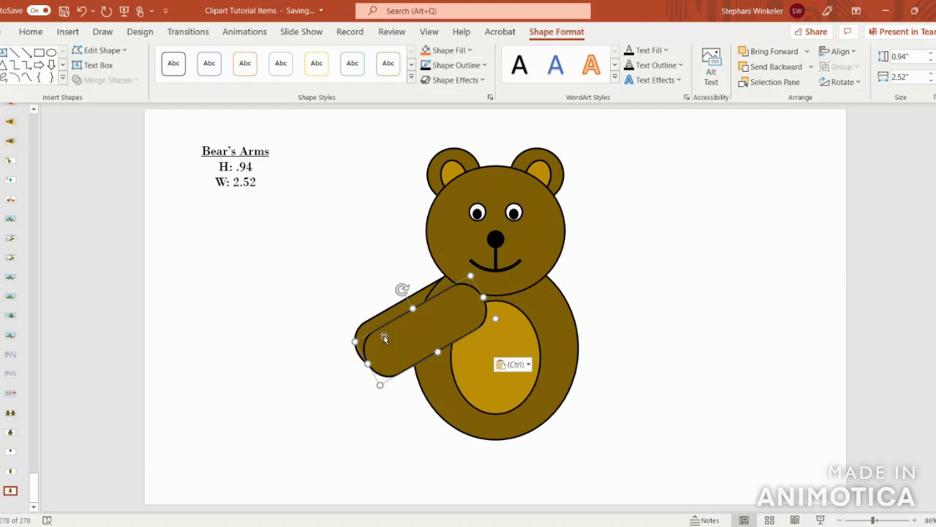
Flip the arm copy horizontally and place it at the bear's opposite shoulder, layered behind the head and body.
left_click(845, 84)
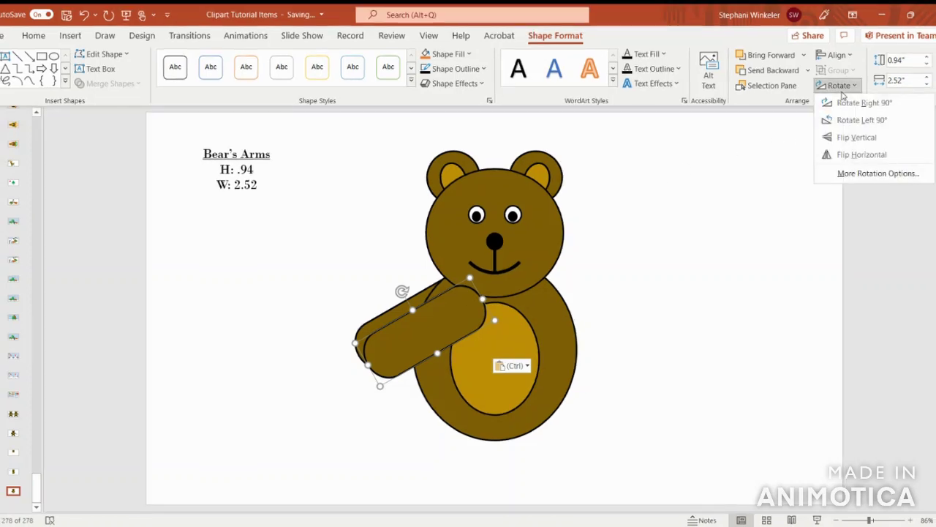
left_click(863, 154)
left_click_drag(445, 339, 589, 320)
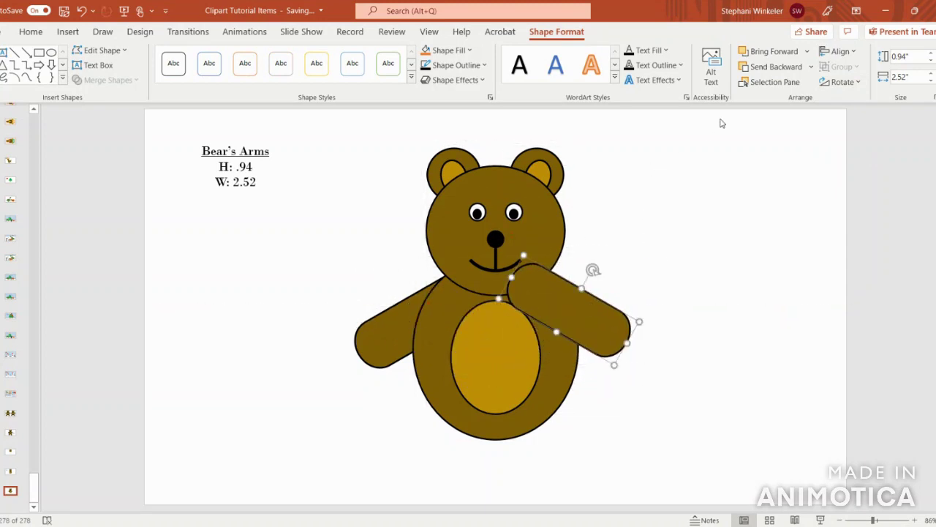
left_click(773, 68)
left_click_drag(623, 326, 626, 335)
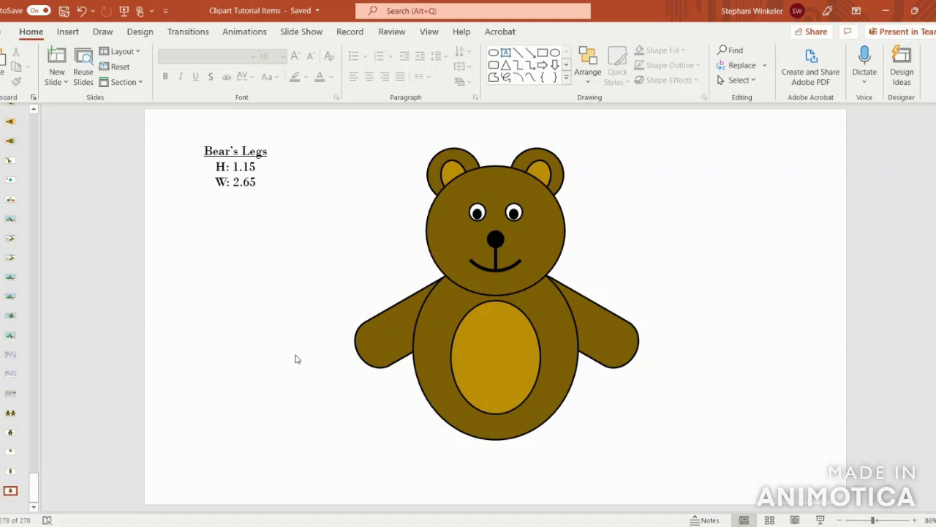
Group the bear's head, both arms, body and belly into one object.
left_click(502, 183)
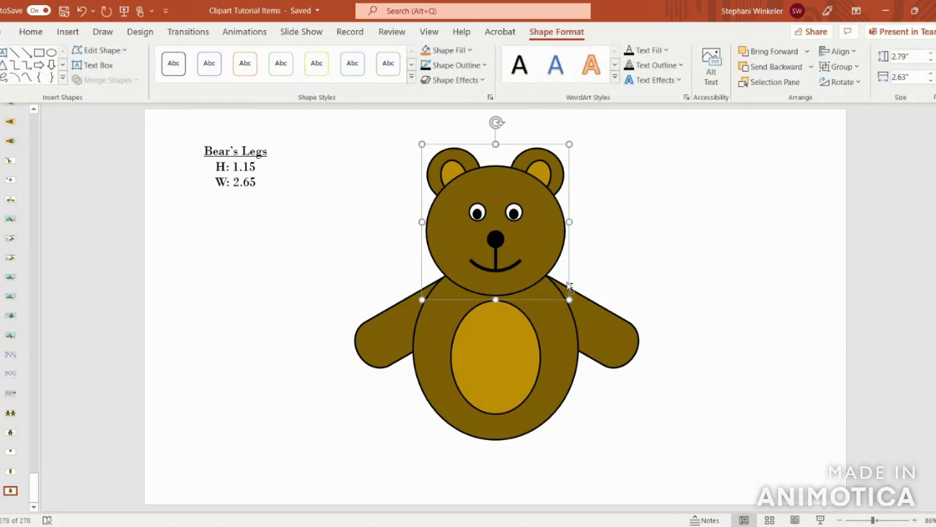
left_click(606, 323, "shift")
left_click(382, 333, "shift")
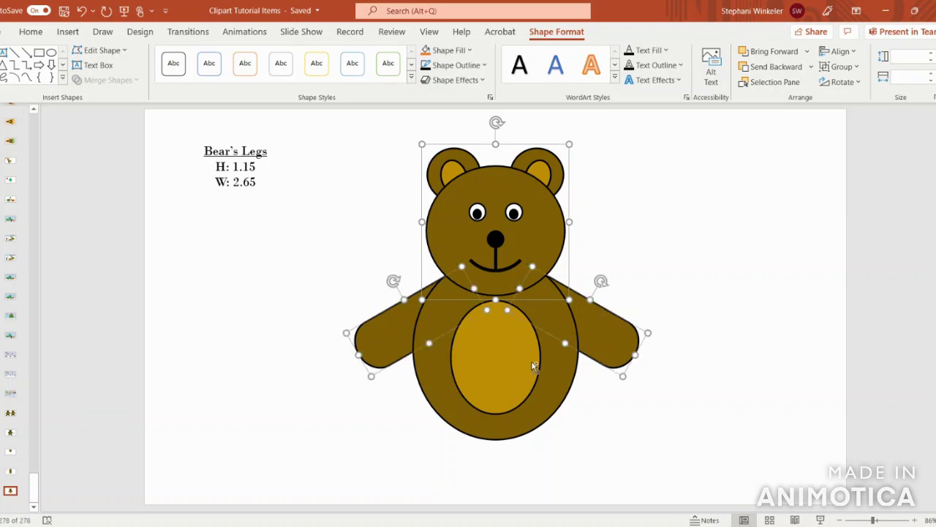
left_click(554, 370, "shift")
left_click(516, 373, "shift")
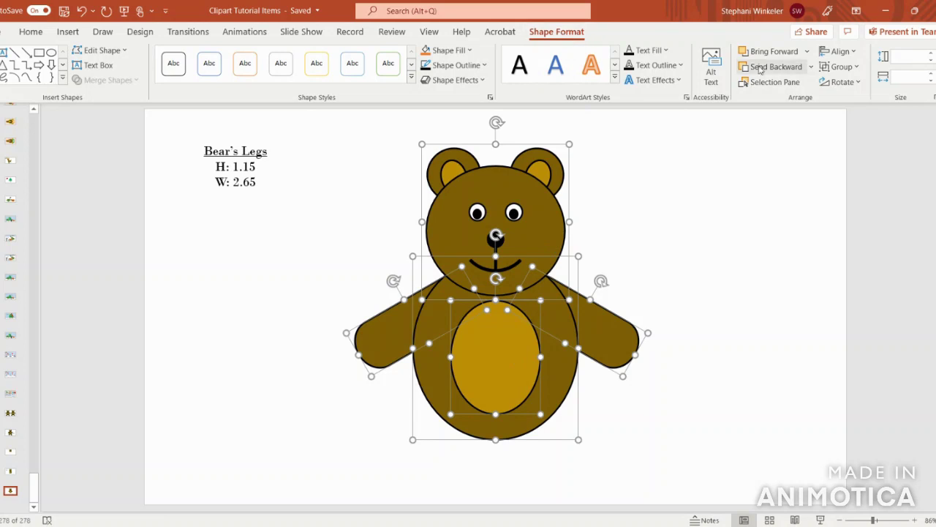
left_click(841, 67)
left_click(849, 85)
Move the grouped bear up to make room for legs and center it horizontally on the slide.
left_click_drag(577, 315, 559, 311)
left_click(841, 51)
left_click(850, 90)
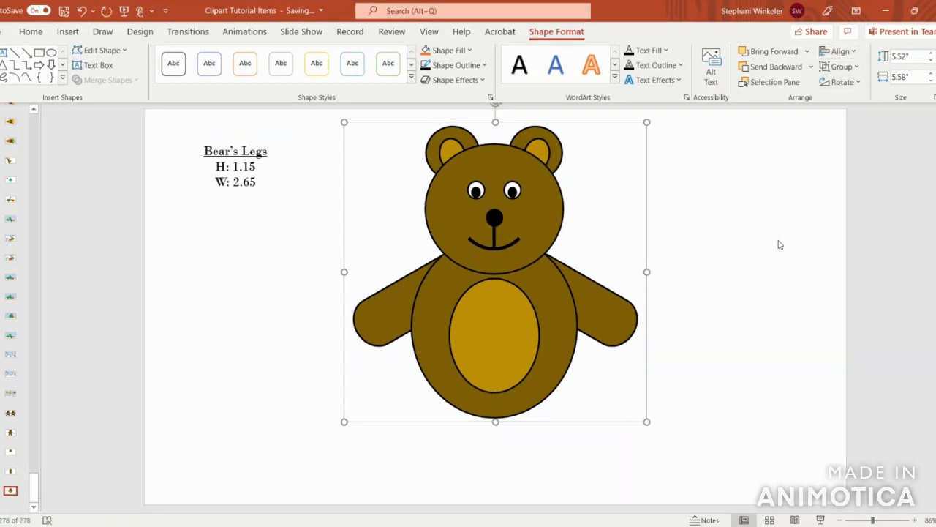
left_click(779, 245)
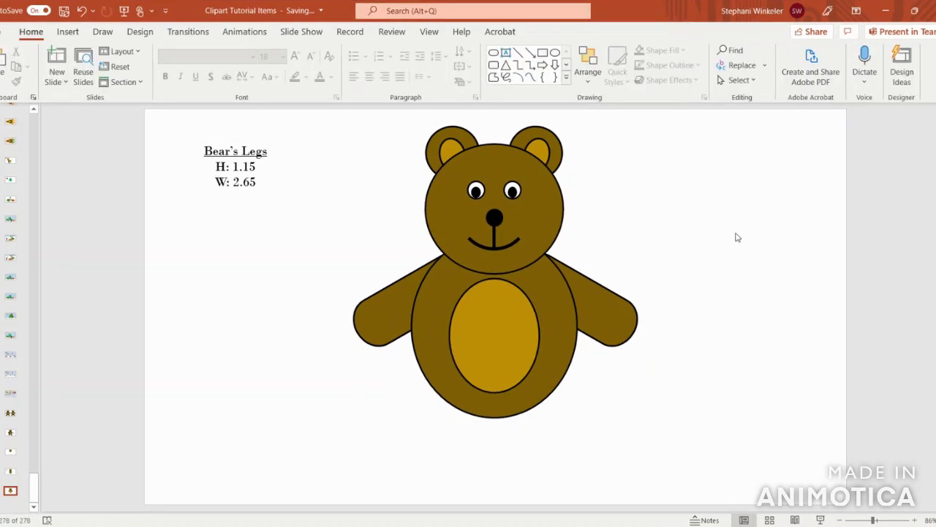
Duplicate the grouped bear's left arm and place the copy in the empty area left of the bear.
left_click(377, 324)
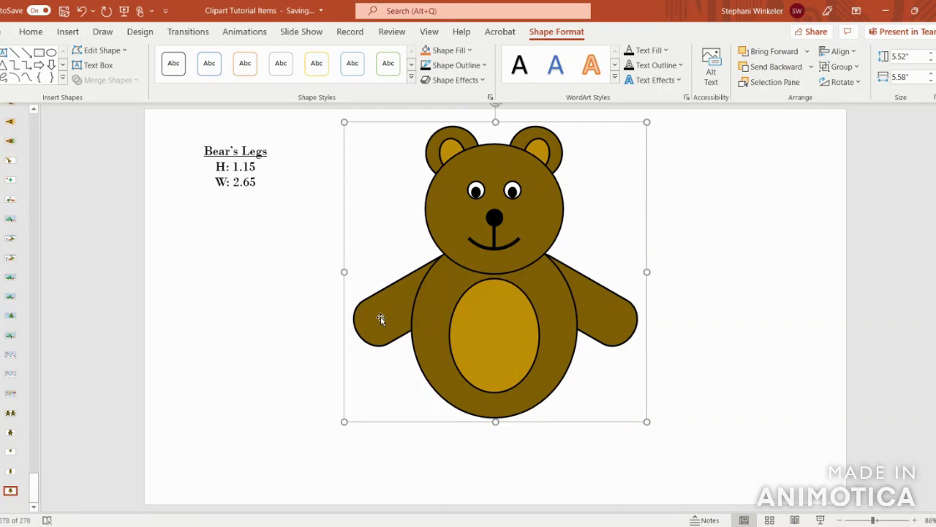
left_click(380, 317)
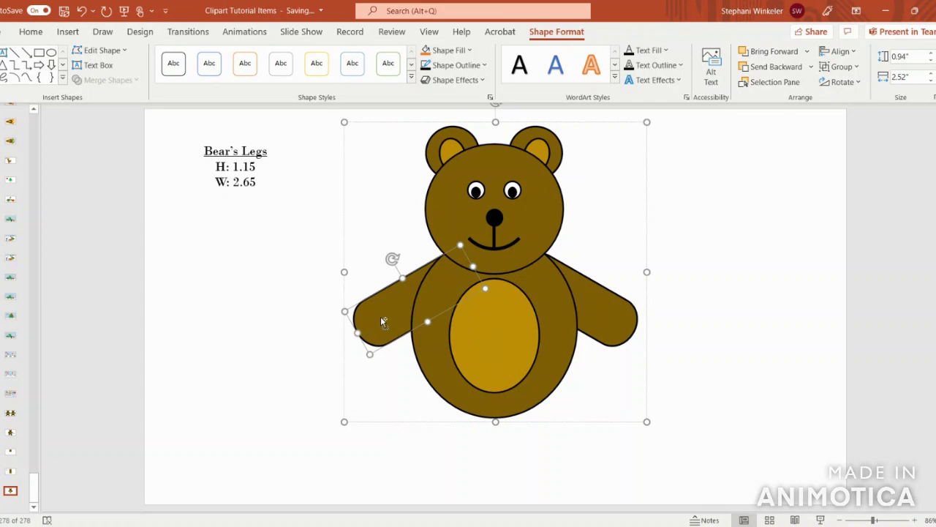
key("ctrl+v")
left_click_drag(433, 313, 269, 327)
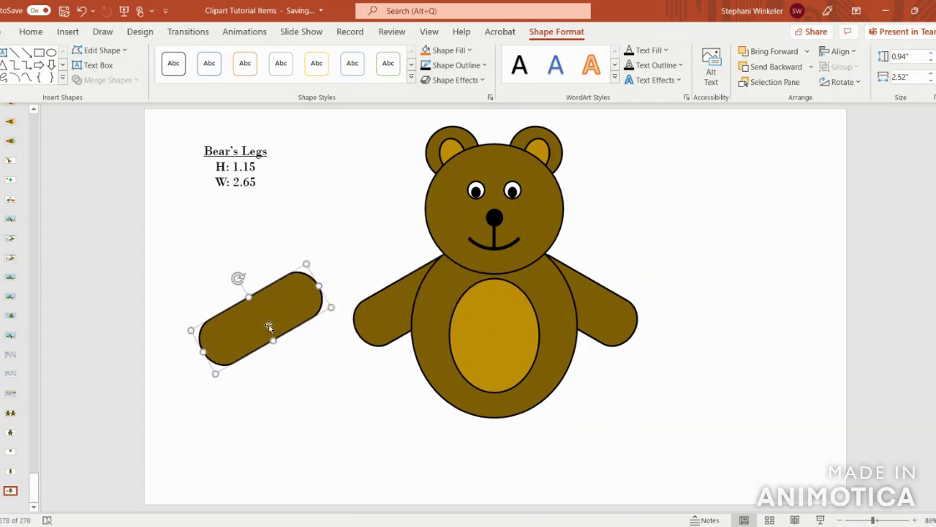
Set the copied limb's height to 1.15" and its width to 2.65" for the bear's leg.
left_click(918, 61)
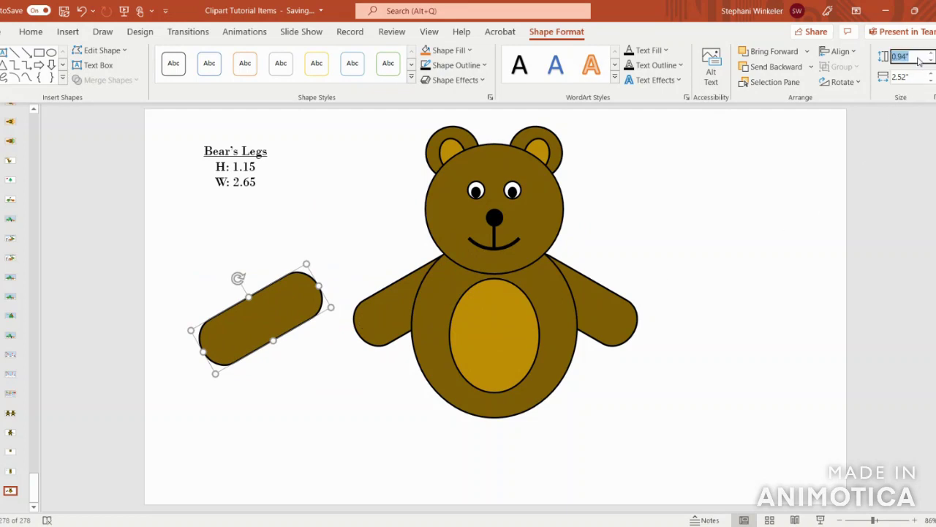
type("1.15")
left_click(914, 76)
type("2.65")
key("Return")
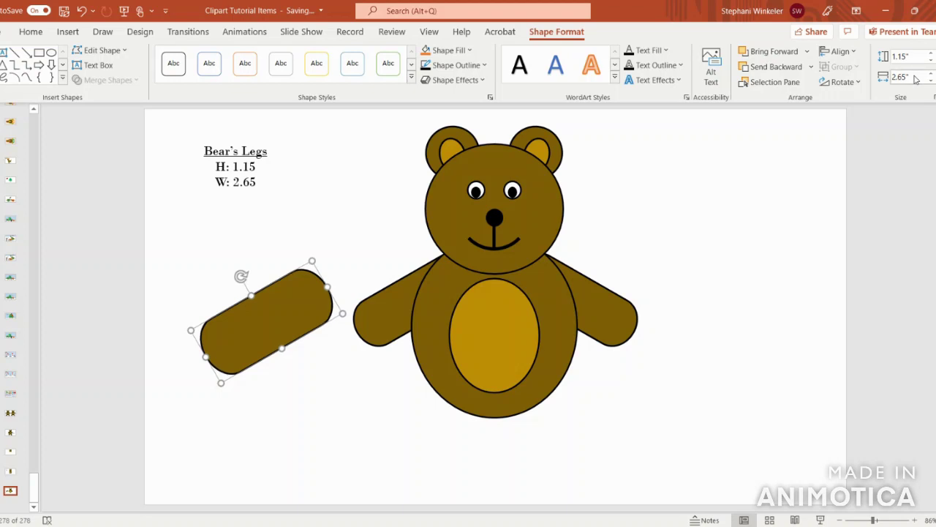
Position the leg at the body's lower left, layered behind the body, and rotate it to a steeper downward slope.
left_click_drag(291, 287, 438, 382)
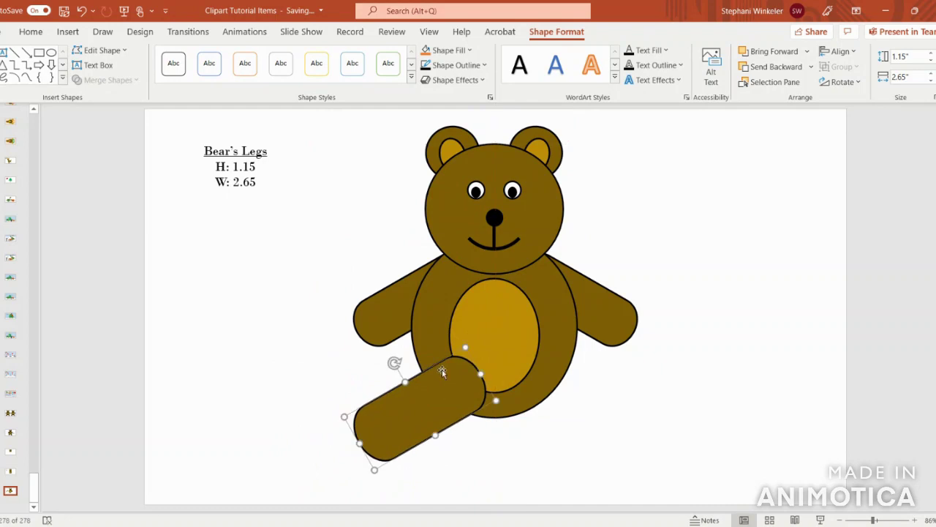
left_click(775, 70)
left_click_drag(394, 363, 380, 376)
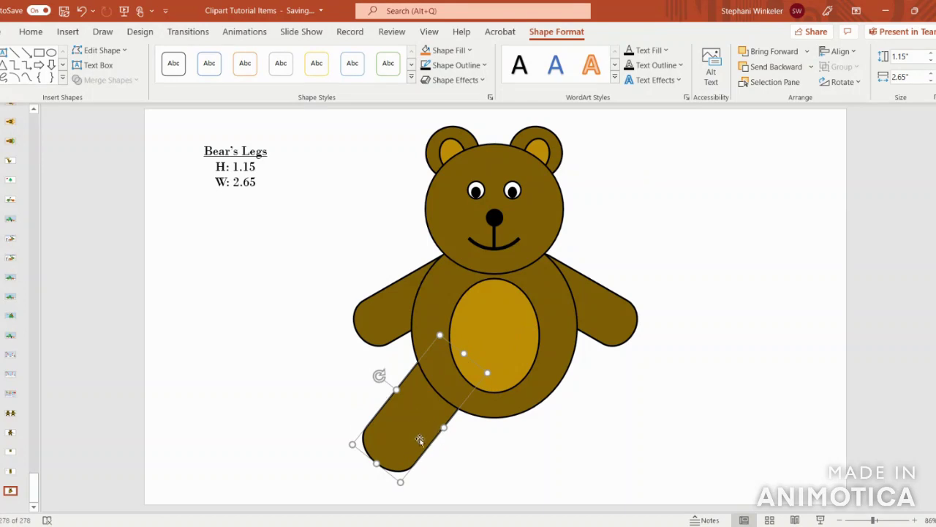
left_click_drag(428, 444, 430, 445)
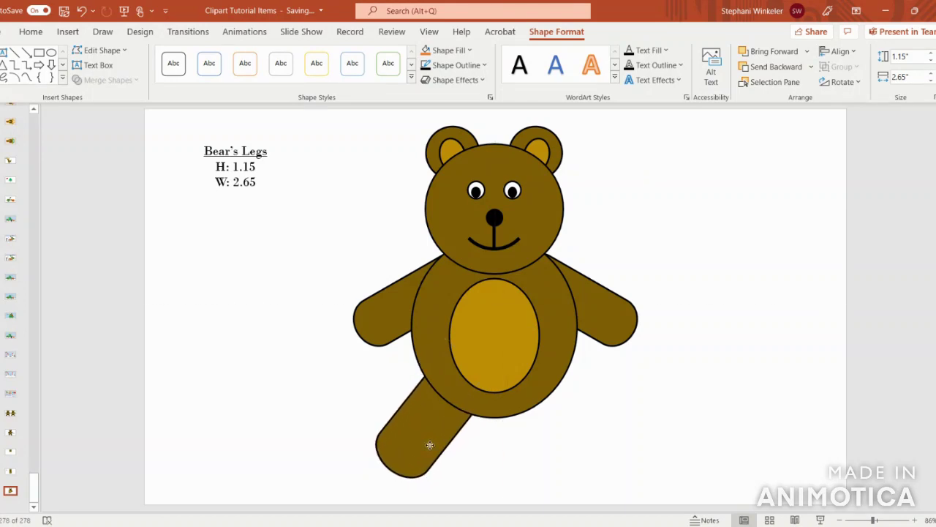
Duplicate the bear's left leg and flip the copy horizontally.
left_click(423, 448)
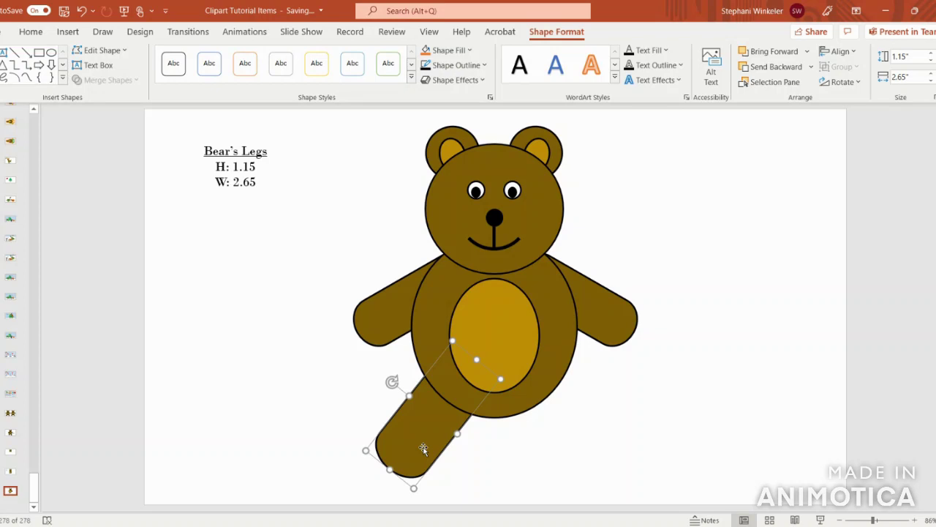
key("ctrl+v")
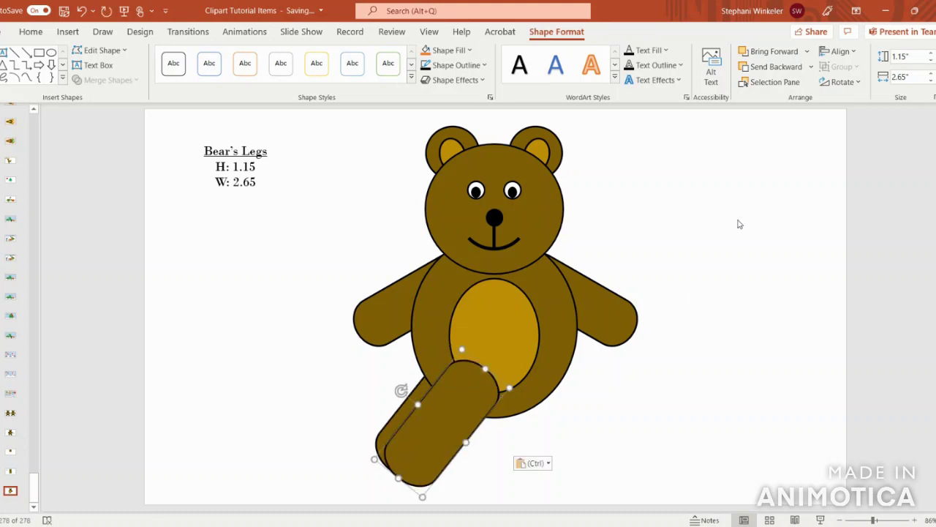
left_click(839, 82)
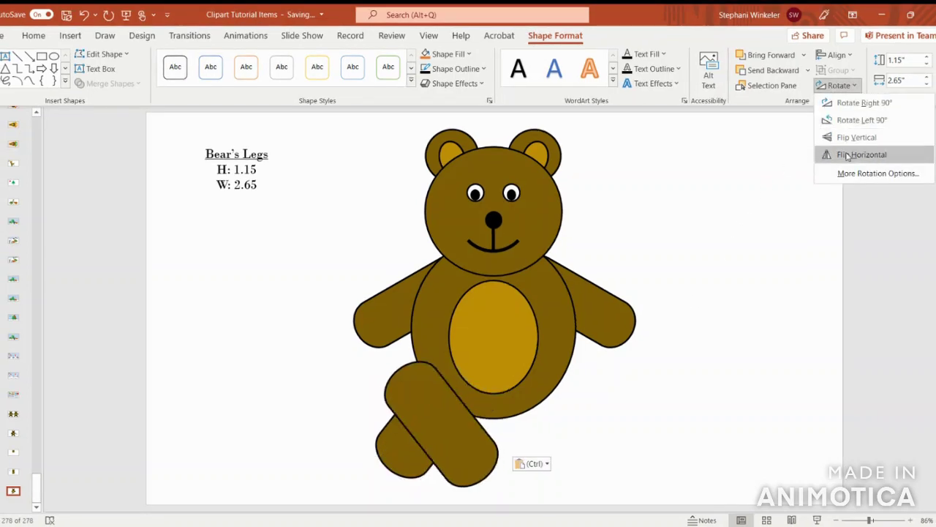
left_click(847, 155)
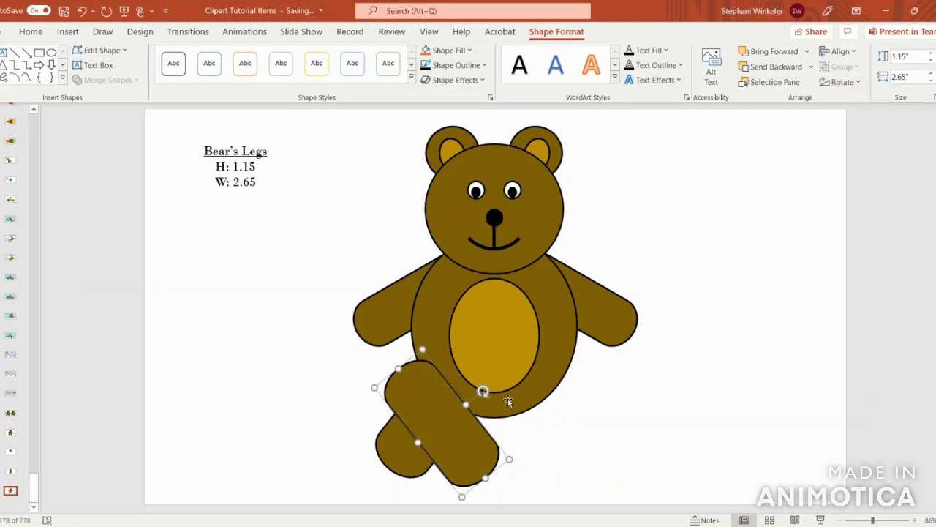
Place the flipped leg behind the body's lower right and shift the legs inward so they sit symmetrically under the body.
left_click_drag(473, 437, 583, 436)
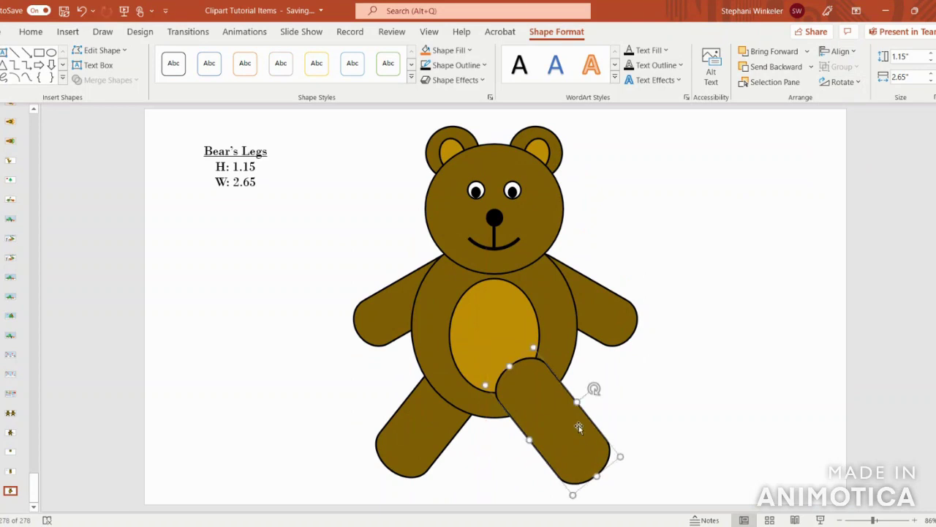
left_click(779, 68)
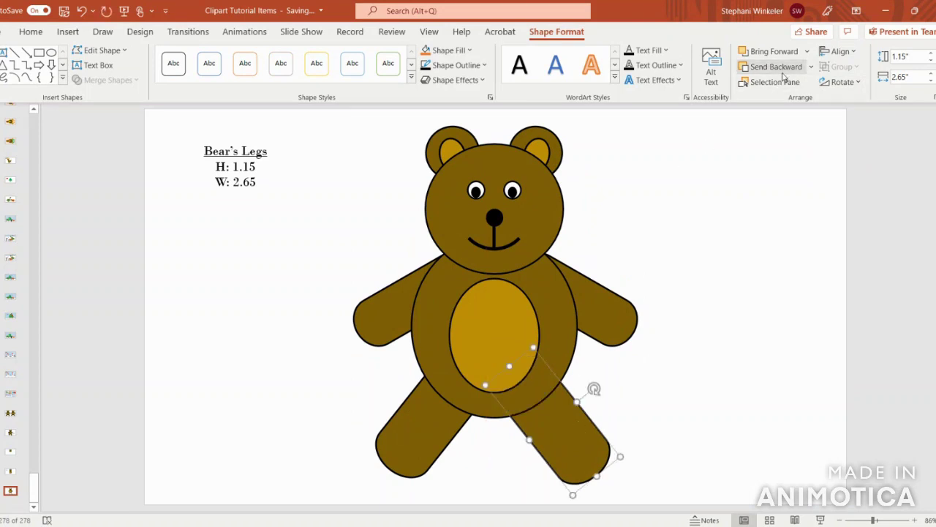
left_click_drag(575, 448, 581, 445)
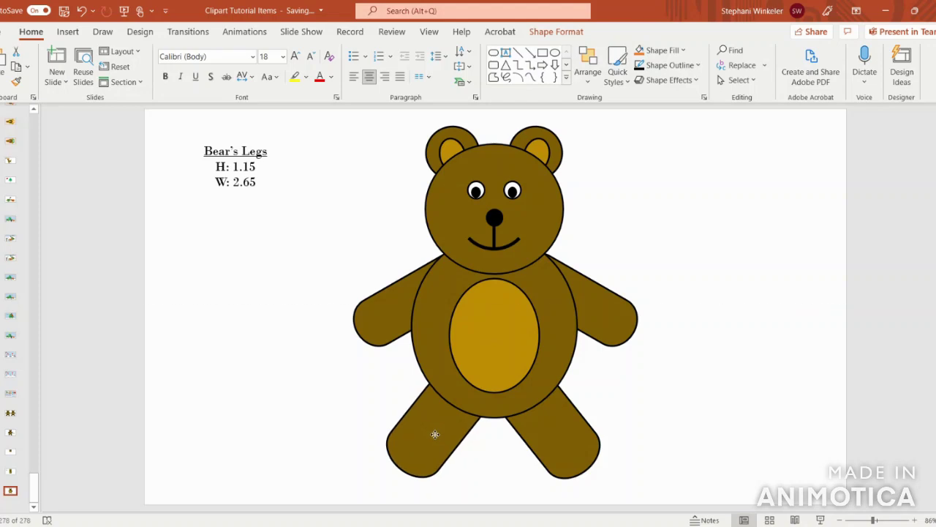
left_click_drag(567, 438, 561, 439)
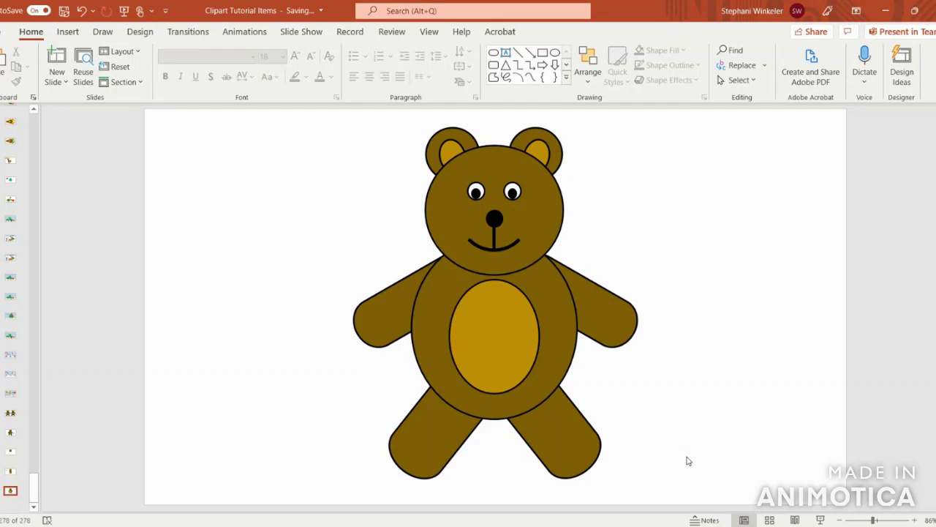
Group both legs with the rest of the bear and center the complete bear horizontally on the slide.
left_click(549, 442)
left_click(449, 442, "shift")
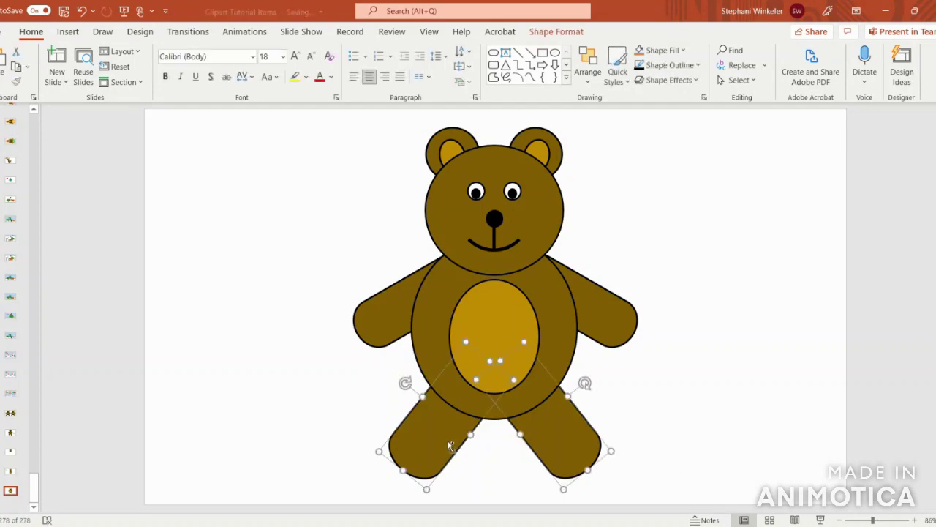
left_click(521, 300, "ctrl")
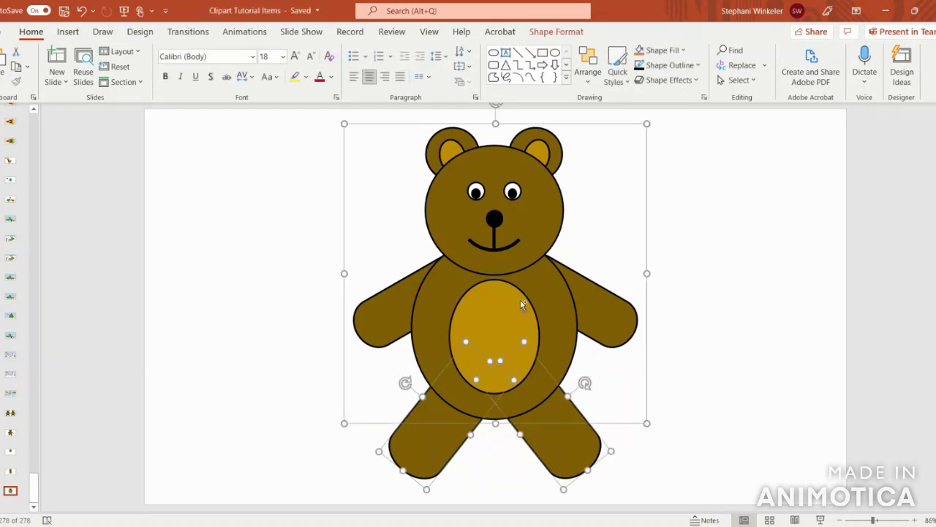
left_click(557, 31)
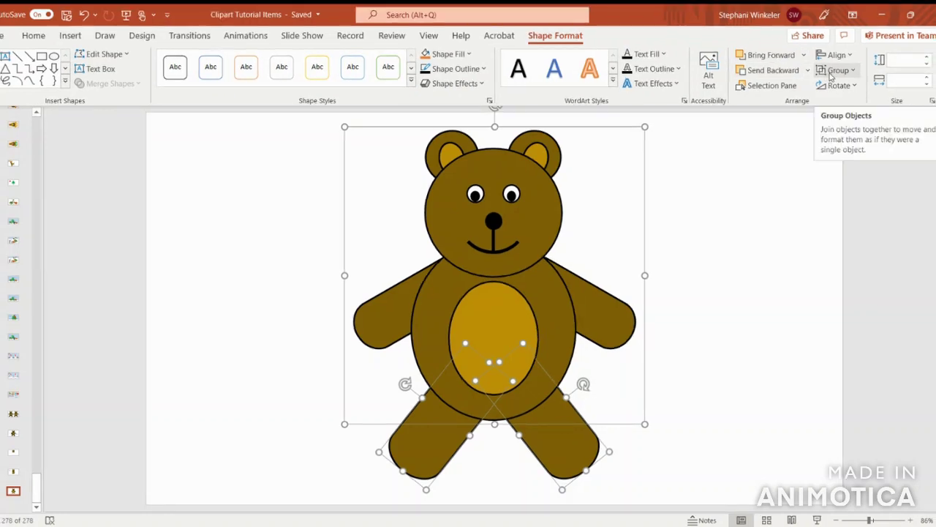
left_click(837, 70)
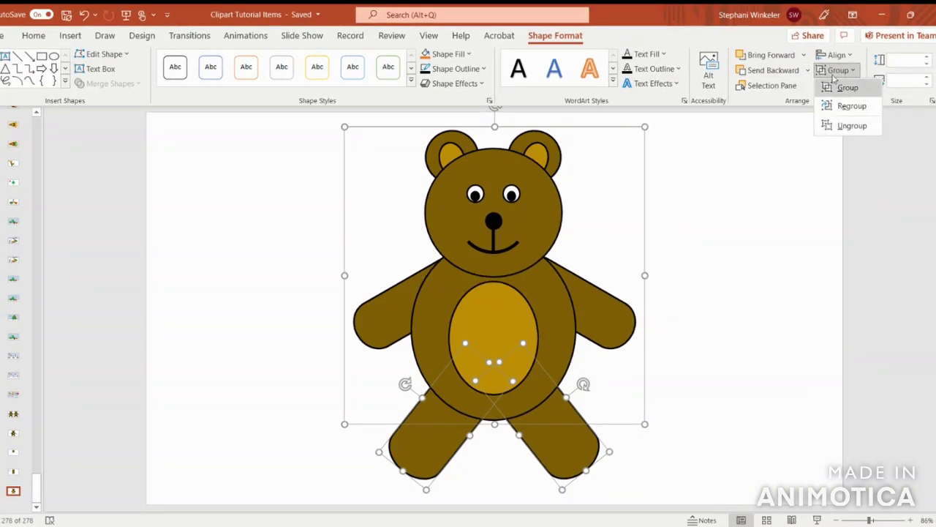
left_click(843, 105)
left_click(836, 55)
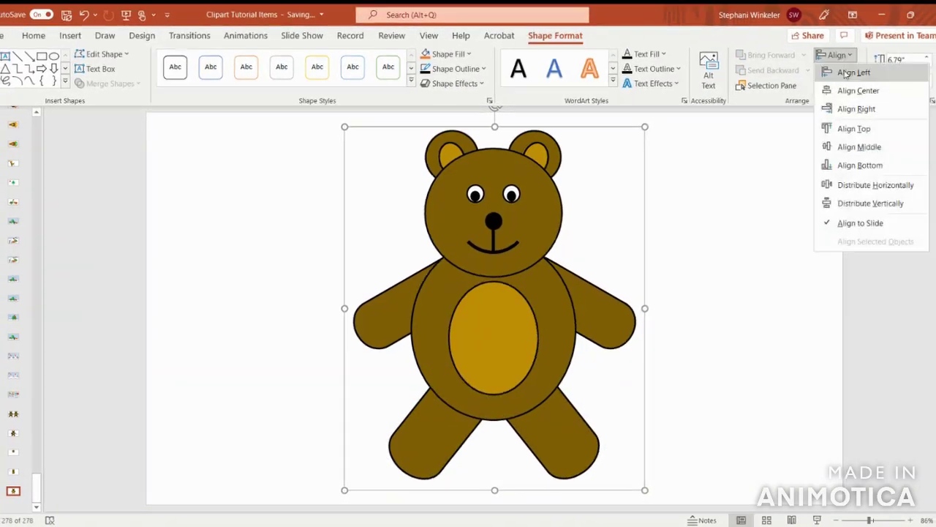
left_click(856, 89)
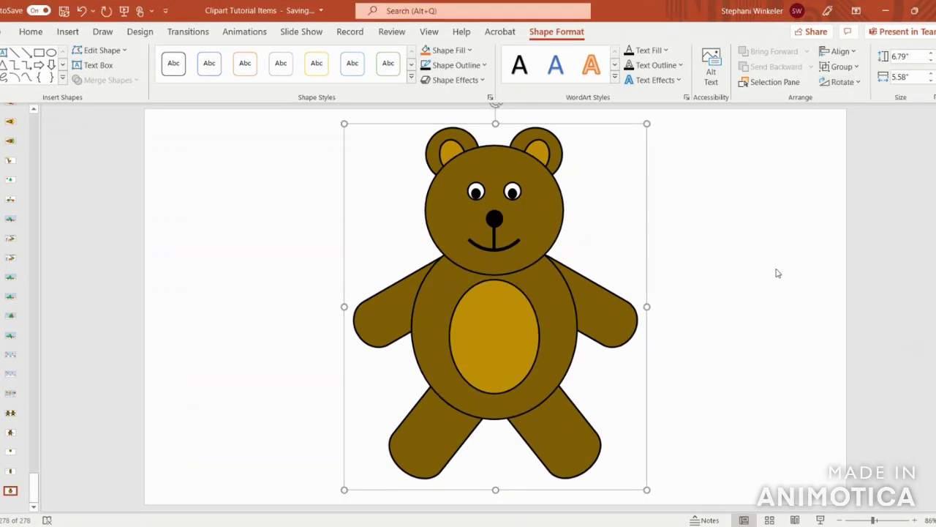
right_click(513, 287)
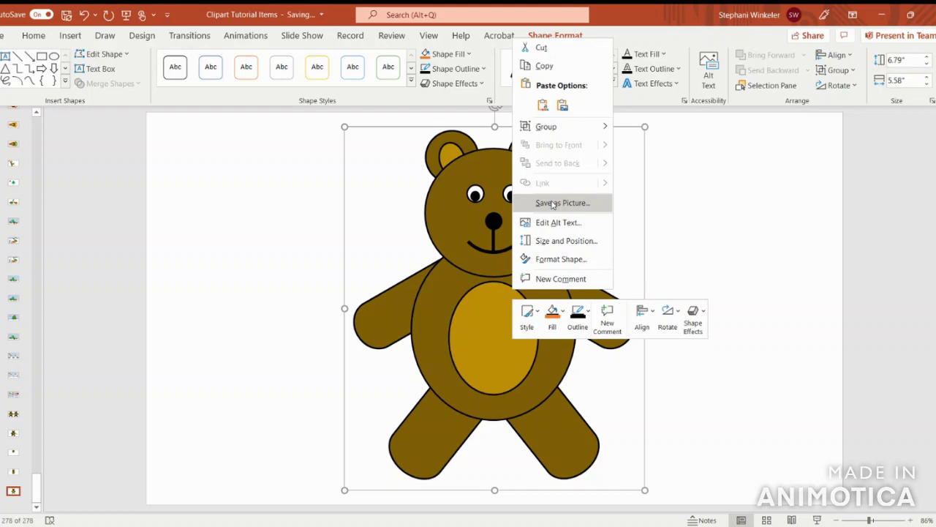
left_click(708, 221)
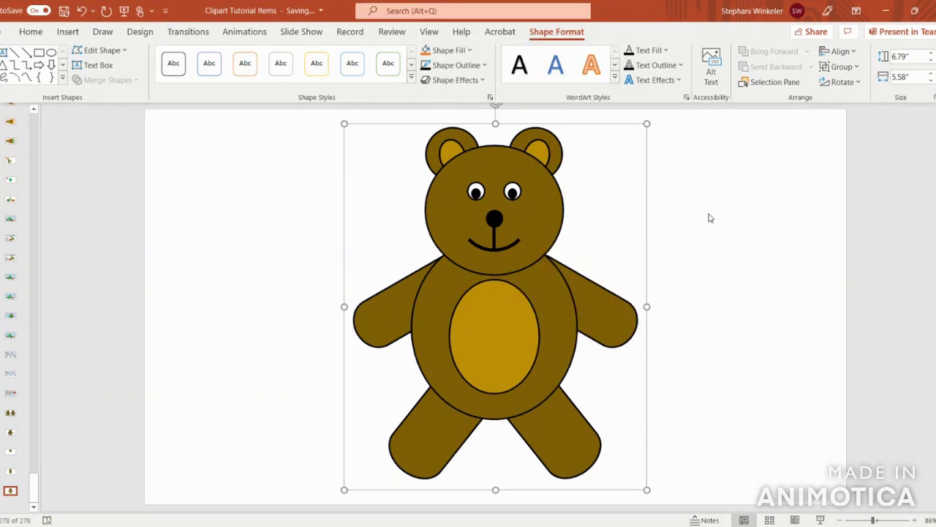
left_click(708, 218)
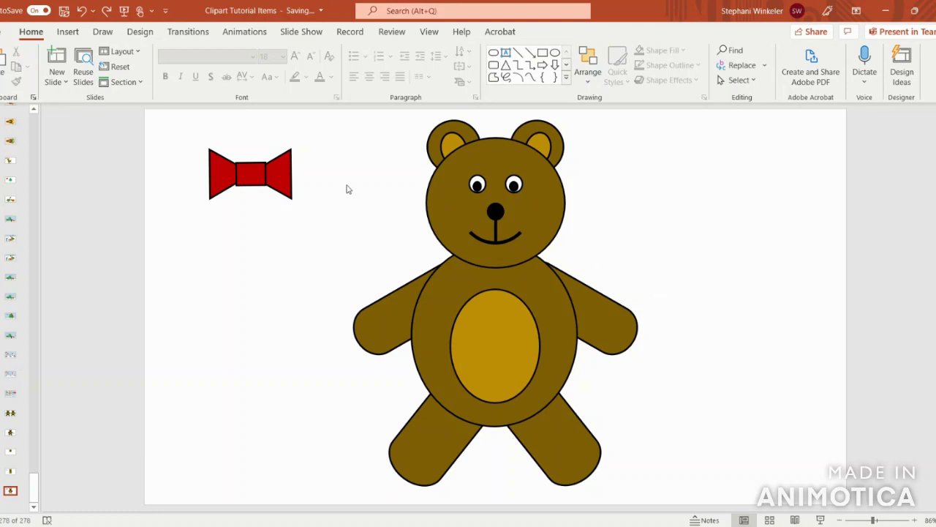
Move the red bow tie onto the bear's neck and center it horizontally.
left_click(275, 181)
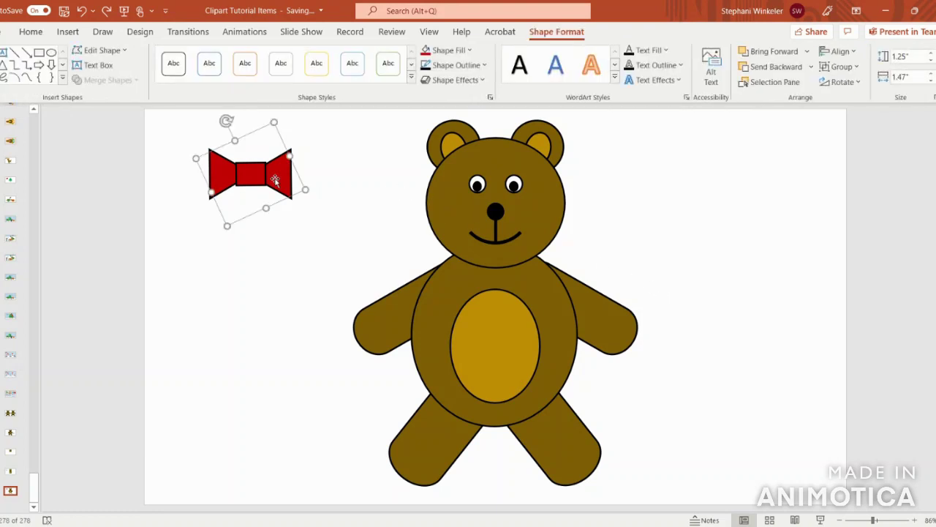
left_click_drag(275, 181, 520, 275)
left_click(831, 53)
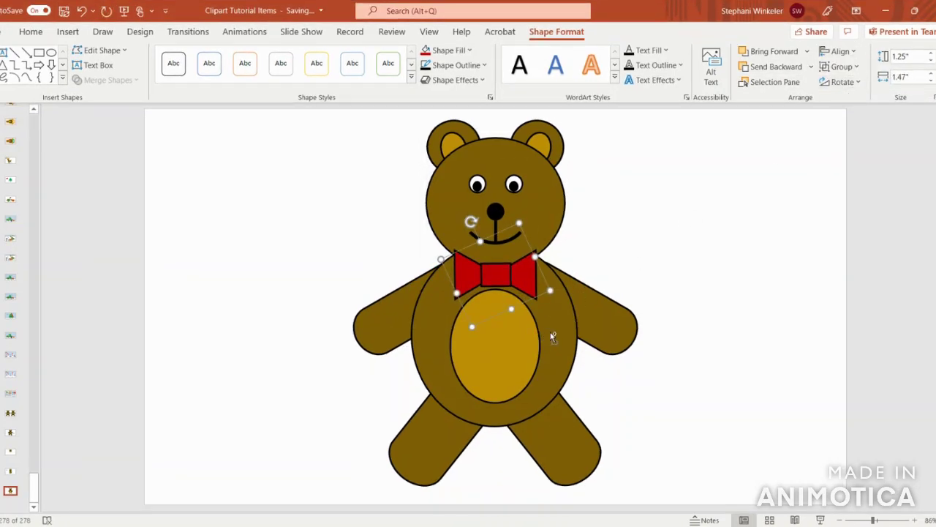
Group the red bow tie and the bear into a single object.
key("ctrl+a")
left_click(841, 66)
left_click(841, 84)
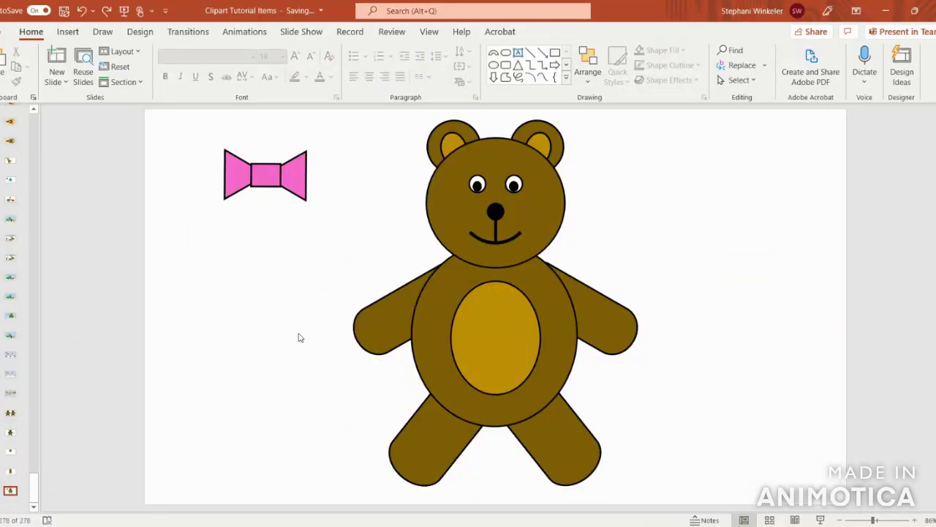
Shrink the pink bow, tilt it counterclockwise and place it on the bear's head at the base of the left ear.
left_click(279, 189)
left_click_drag(319, 192, 281, 177)
left_click_drag(228, 126, 209, 142)
left_click_drag(247, 167, 461, 145)
left_click(666, 257)
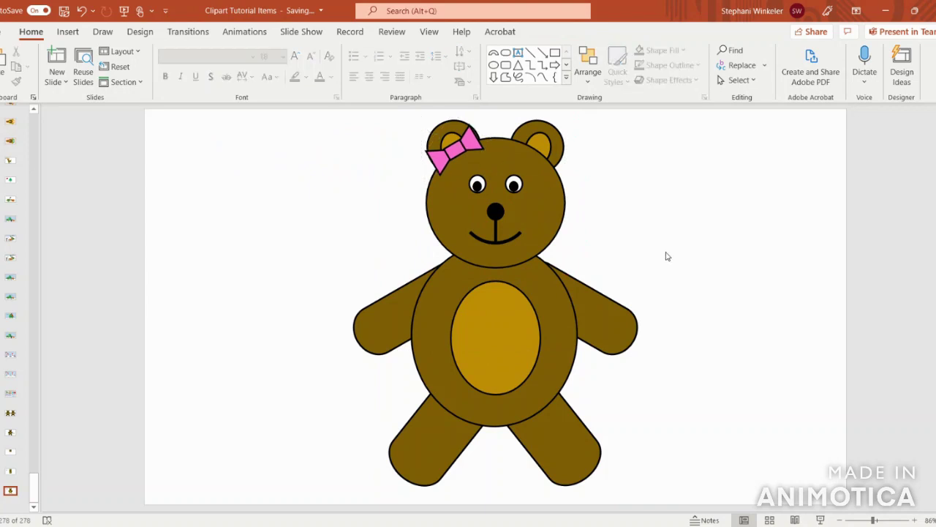